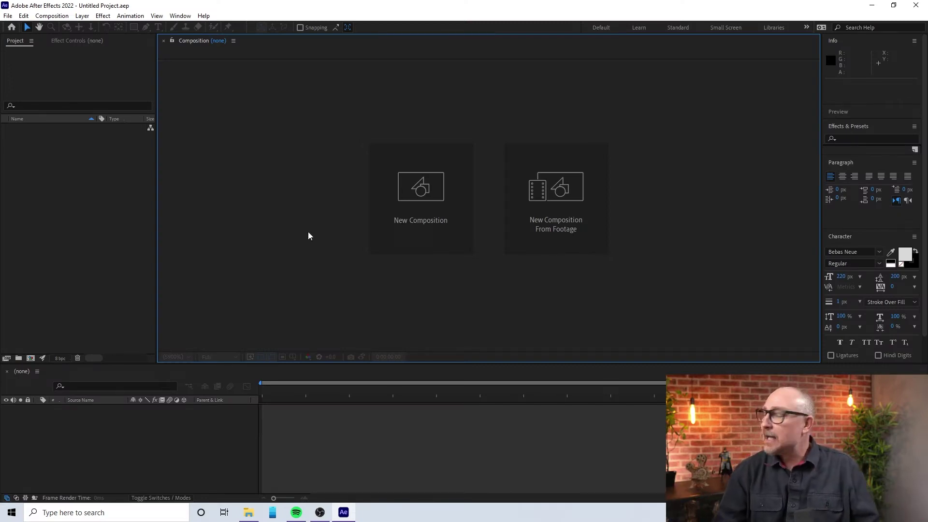
# Create a new composition and rename Comp 1 to Overlay.
pyautogui.click(420, 196)
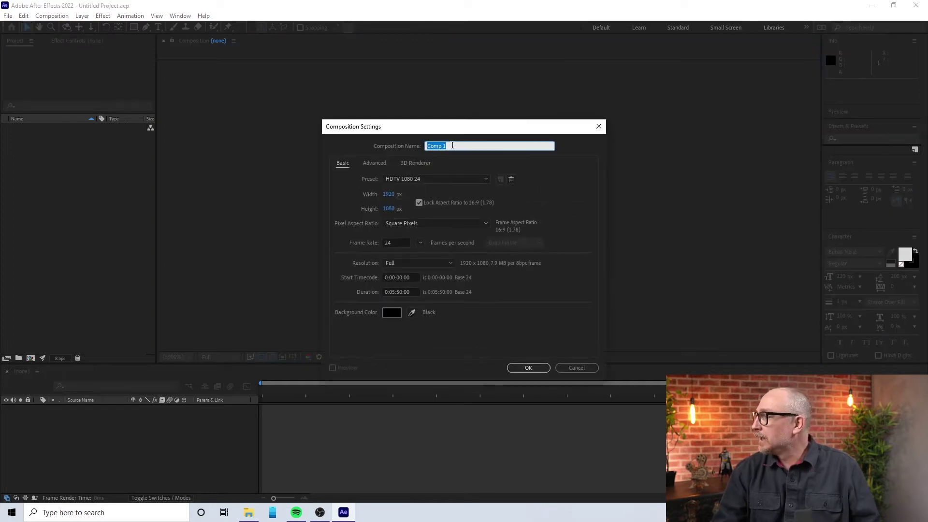
pyautogui.doubleClick(448, 145)
pyautogui.moveTo(448, 145); pyautogui.dragTo(405, 143)
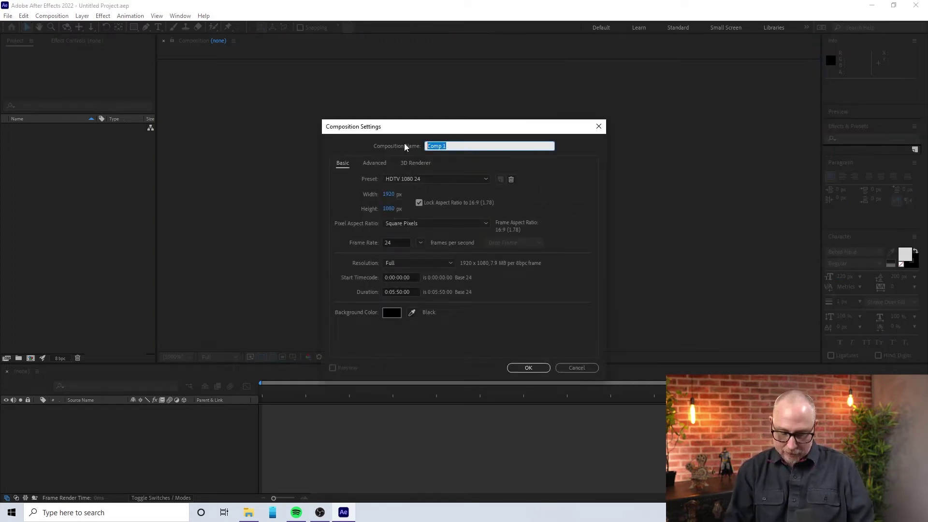
pyautogui.write('Overlay')
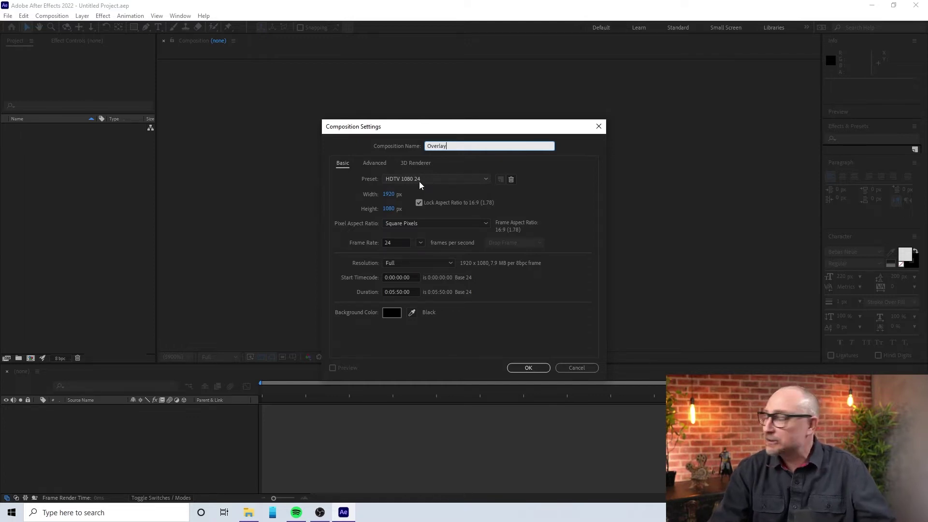
# Keep the HDTV 1080 24 preset with a 24 fps frame rate.
pyautogui.click(485, 180)
pyautogui.click(485, 178)
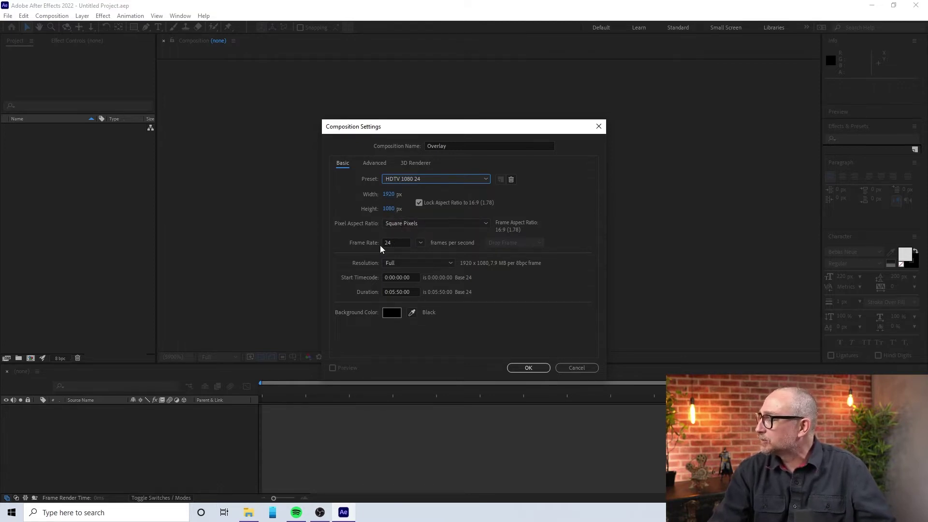
pyautogui.click(420, 243)
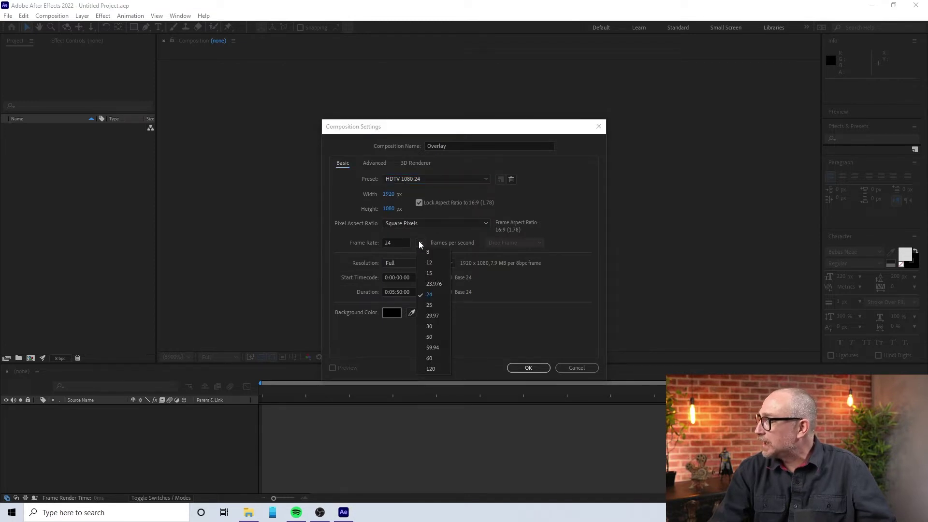
pyautogui.click(420, 243)
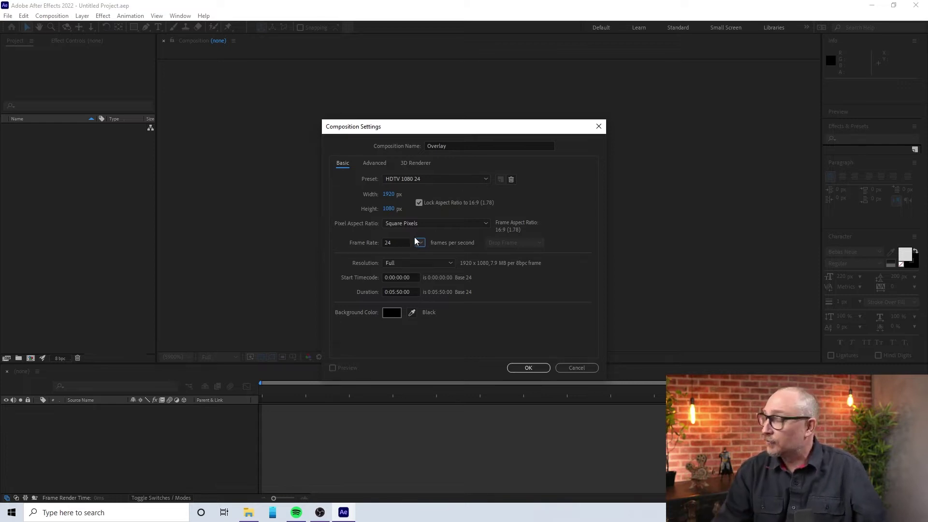
pyautogui.click(396, 291)
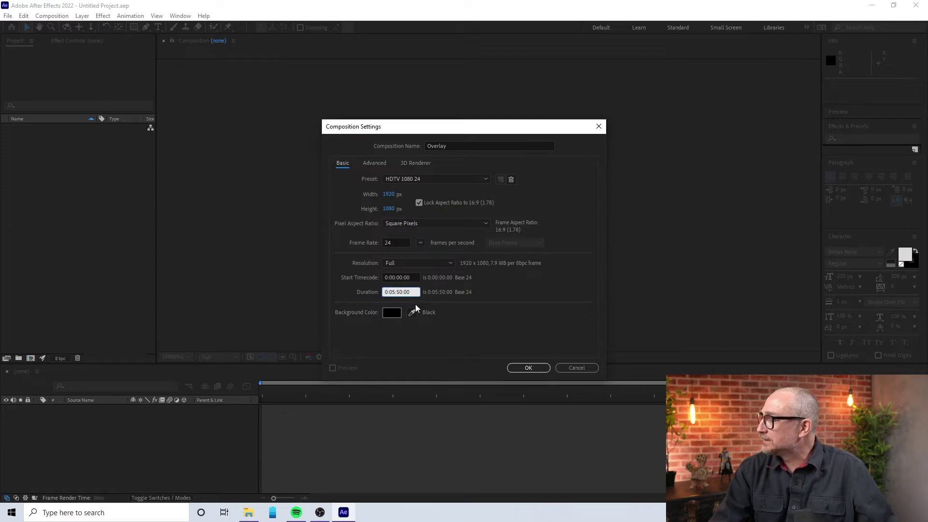
# Set the Overlay duration to 0:00:10:00 and confirm the composition settings.
pyautogui.click(396, 291)
pyautogui.press('BackSpace')
pyautogui.write('0')
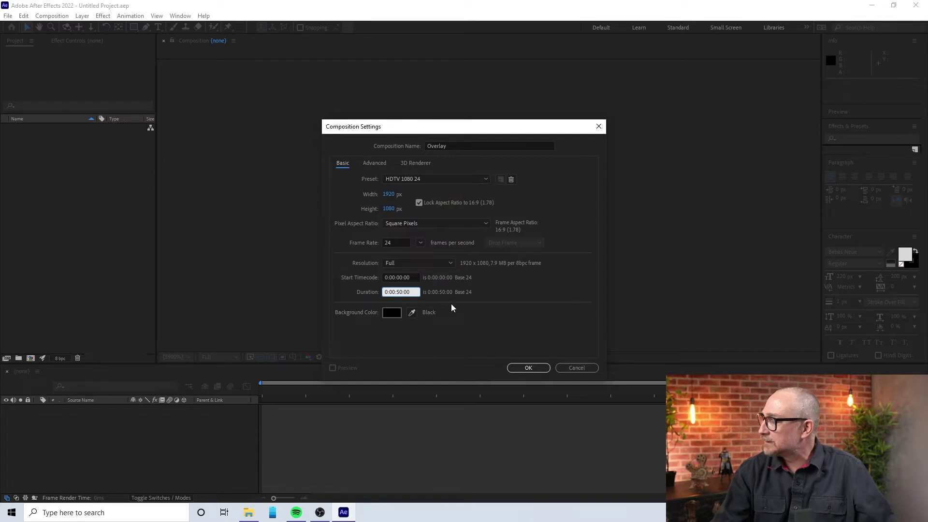
pyautogui.press('BackSpace')
pyautogui.press('BackSpace')
pyautogui.press('BackSpace')
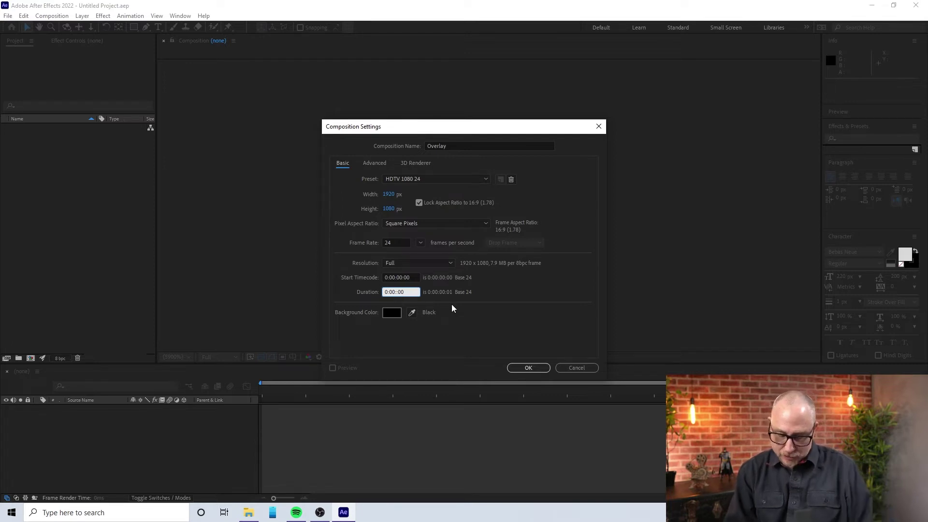
pyautogui.write('10')
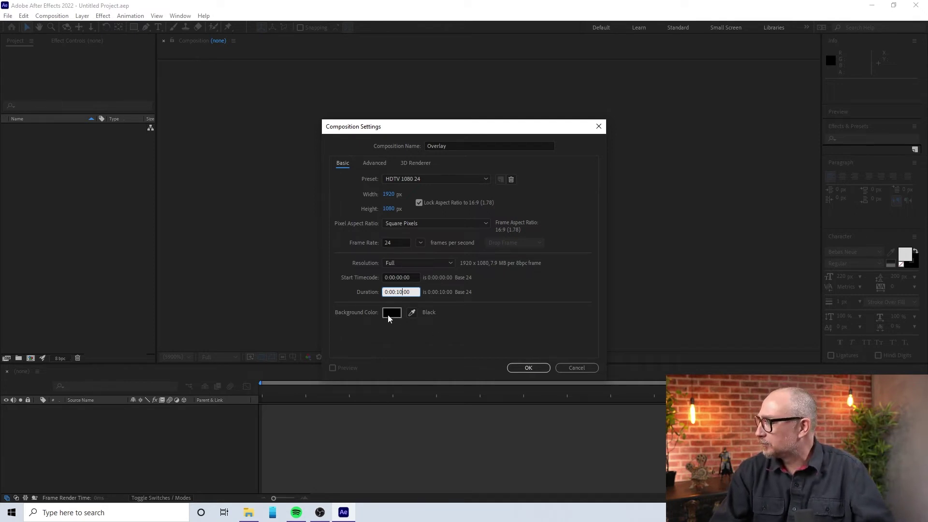
pyautogui.click(532, 368)
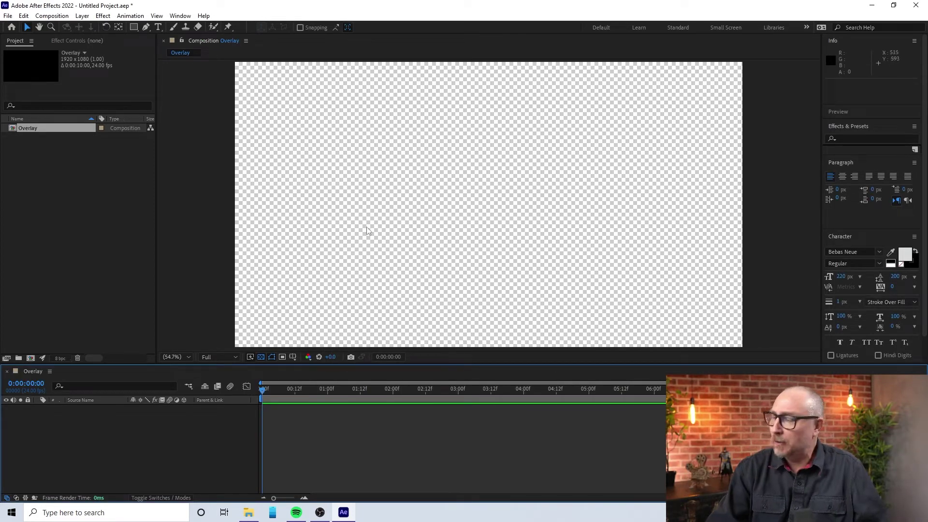
pyautogui.click(261, 358)
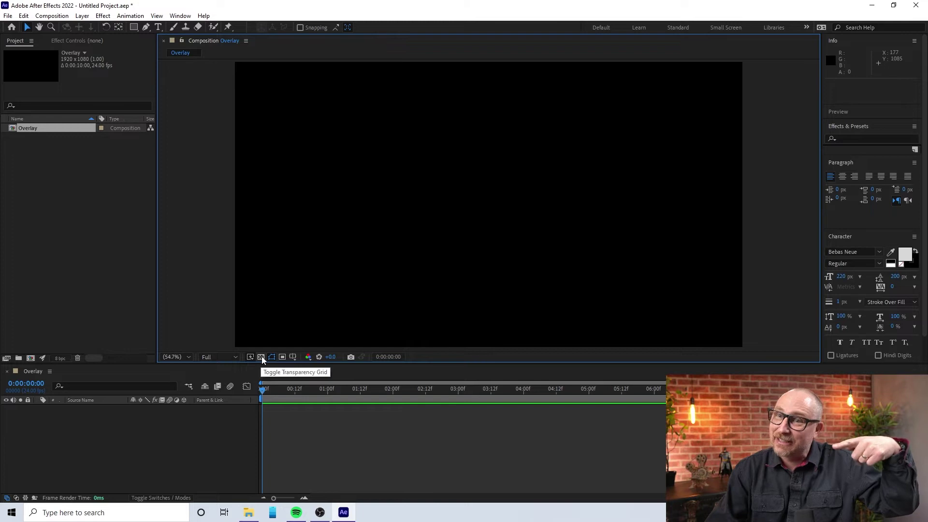
pyautogui.click(261, 357)
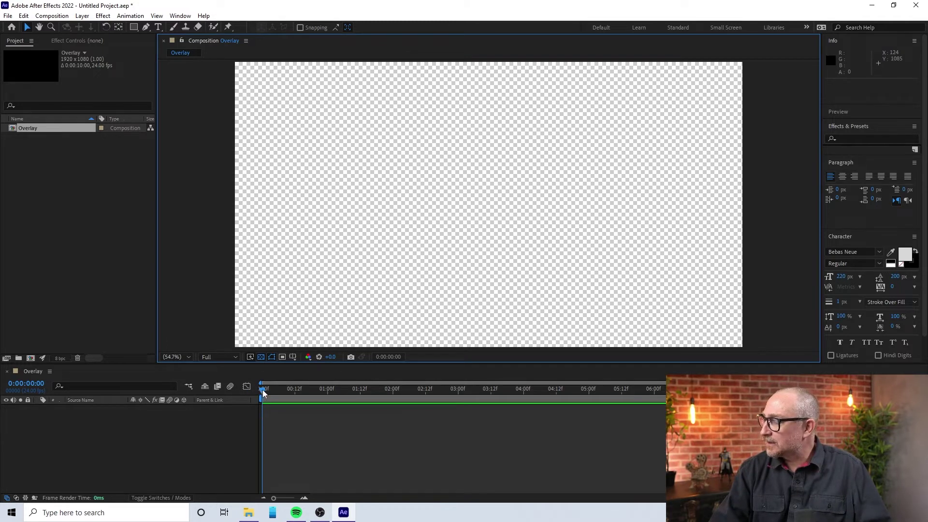
pyautogui.moveTo(262, 390)
pyautogui.mouseDown()
pyautogui.moveTo(416, 398)
pyautogui.moveTo(257, 393)
pyautogui.mouseUp()
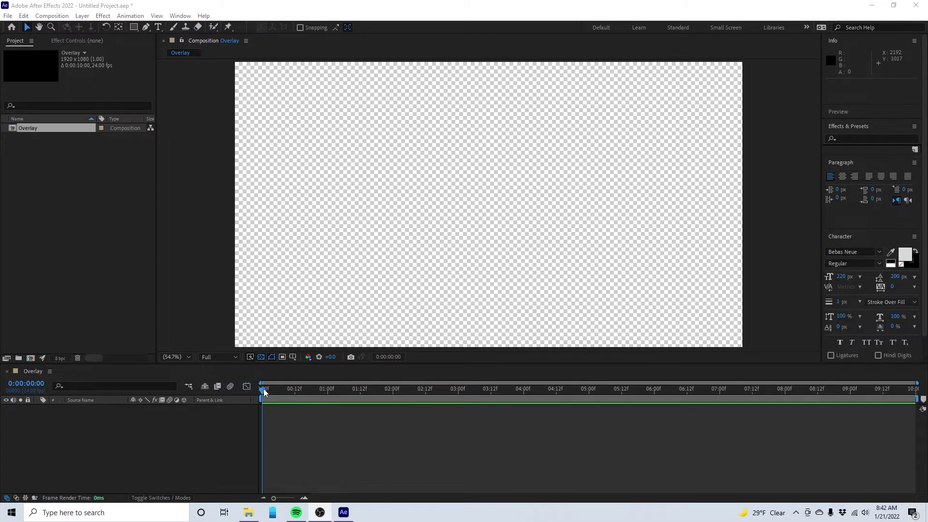
pyautogui.moveTo(264, 392)
pyautogui.mouseDown()
pyautogui.moveTo(768, 404)
pyautogui.moveTo(913, 394)
pyautogui.moveTo(258, 383)
pyautogui.mouseUp()
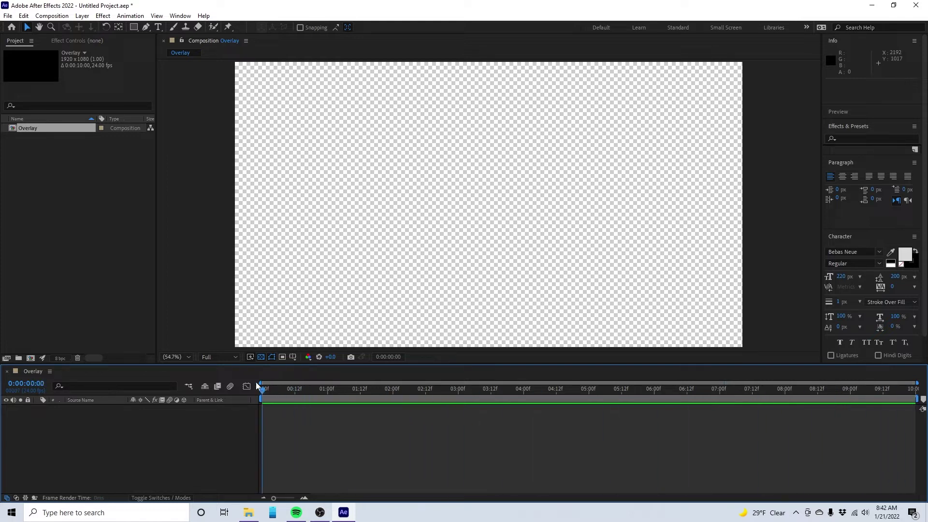
pyautogui.click(158, 28)
# Type OVERLAY as a new text layer near the canvas centre and select the word.
pyautogui.click(404, 261)
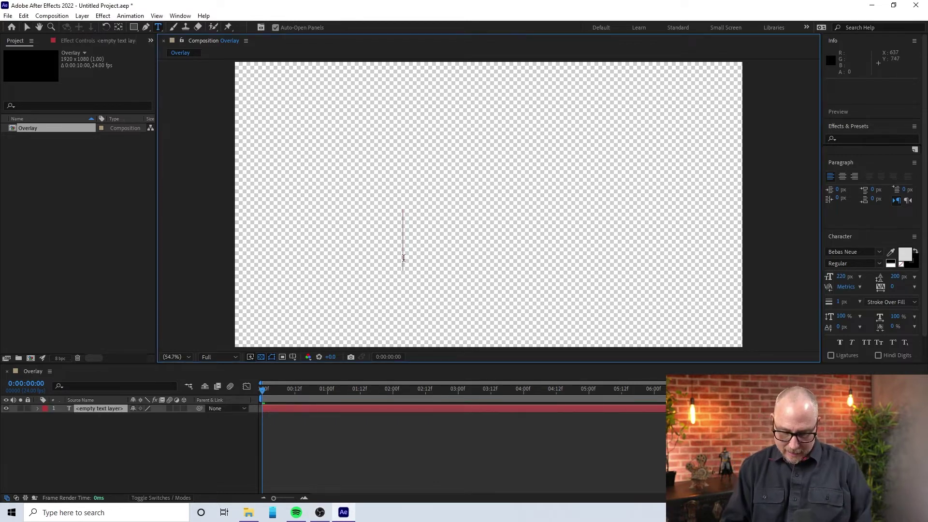
pyautogui.write('O')
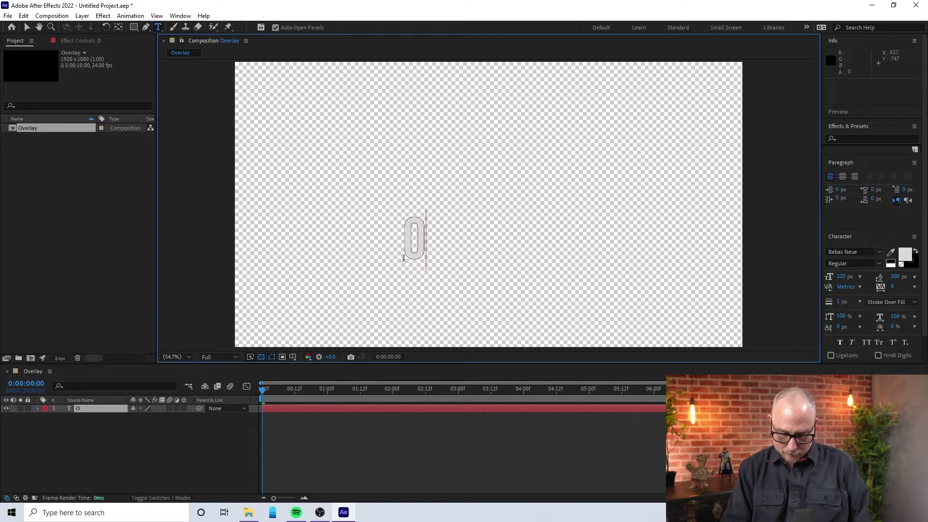
pyautogui.write('VER')
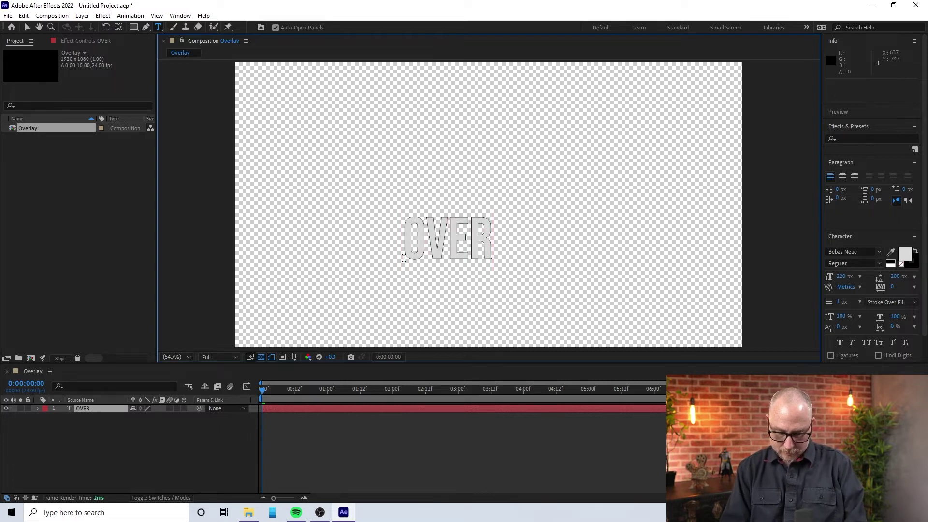
pyautogui.write('LAY')
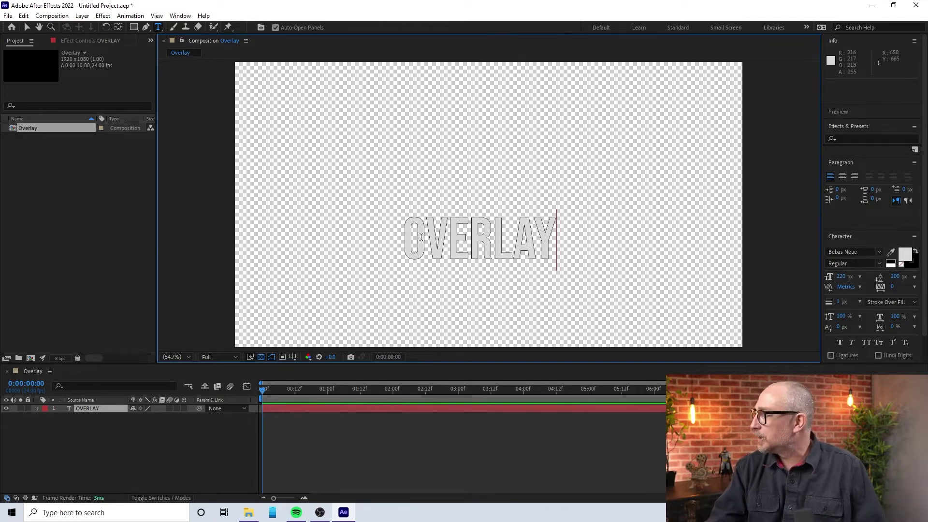
pyautogui.moveTo(405, 237); pyautogui.dragTo(561, 234)
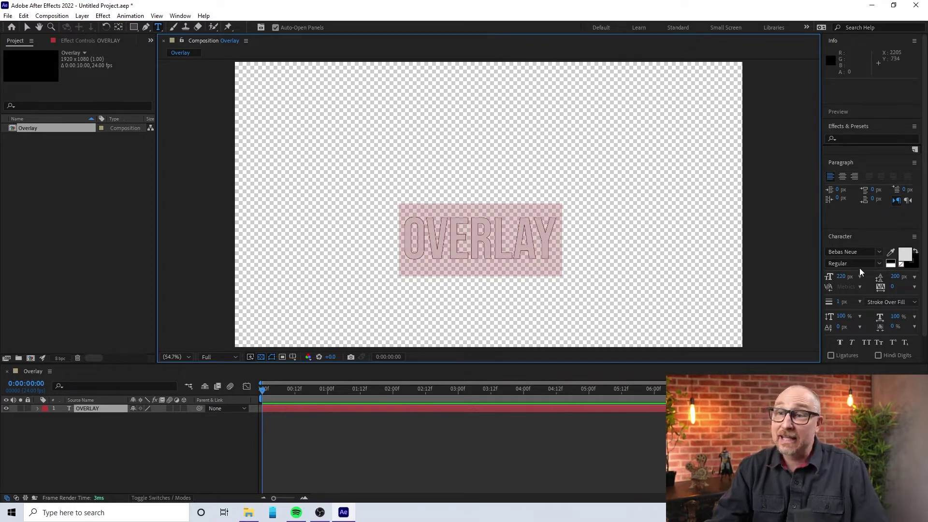
# Keep Bebas Neue and set the OVERLAY text fill to pure white.
pyautogui.click(880, 253)
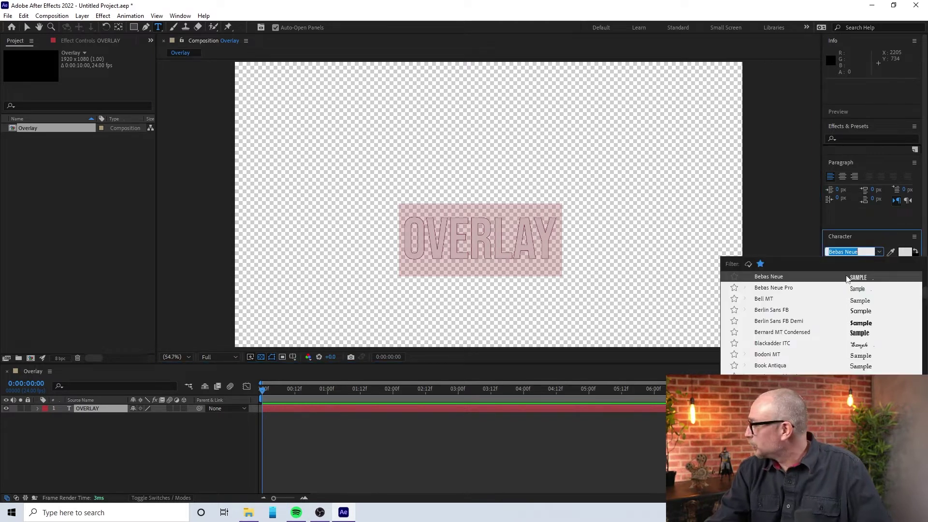
pyautogui.click(879, 252)
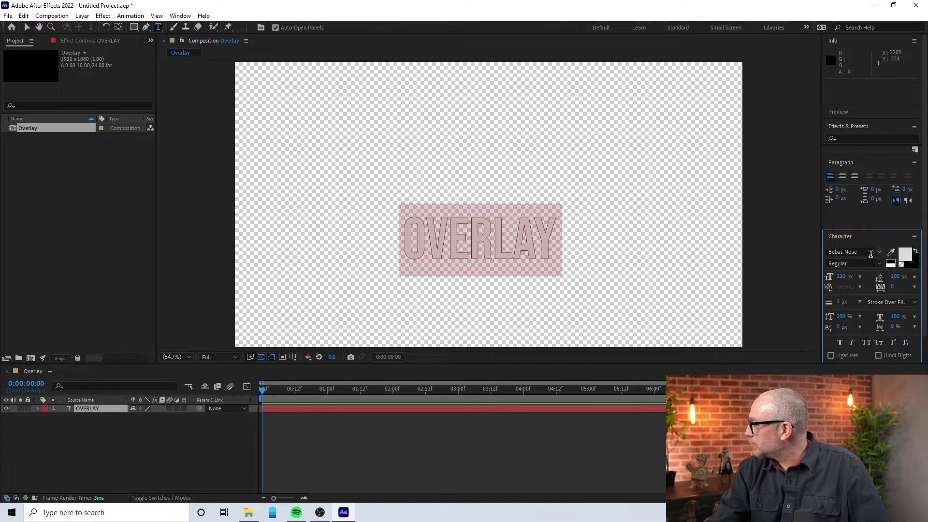
pyautogui.click(903, 254)
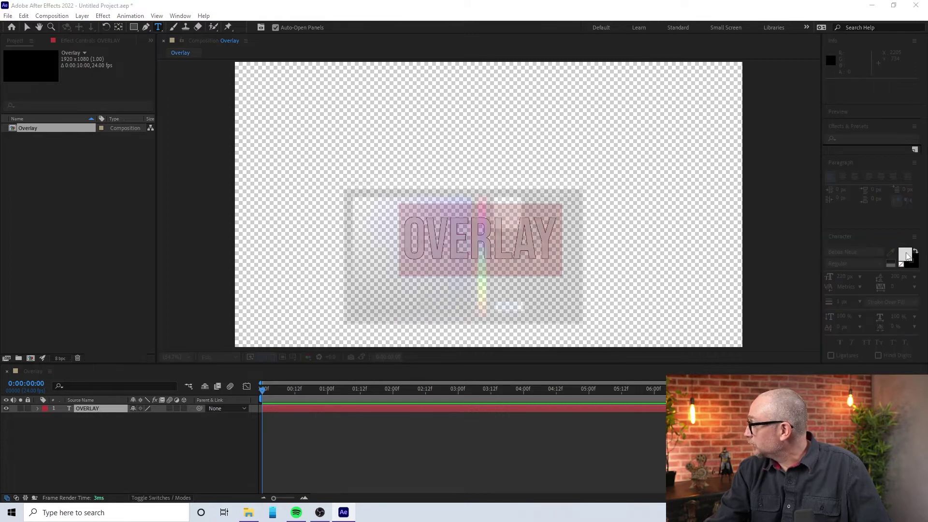
pyautogui.moveTo(370, 206); pyautogui.dragTo(307, 182)
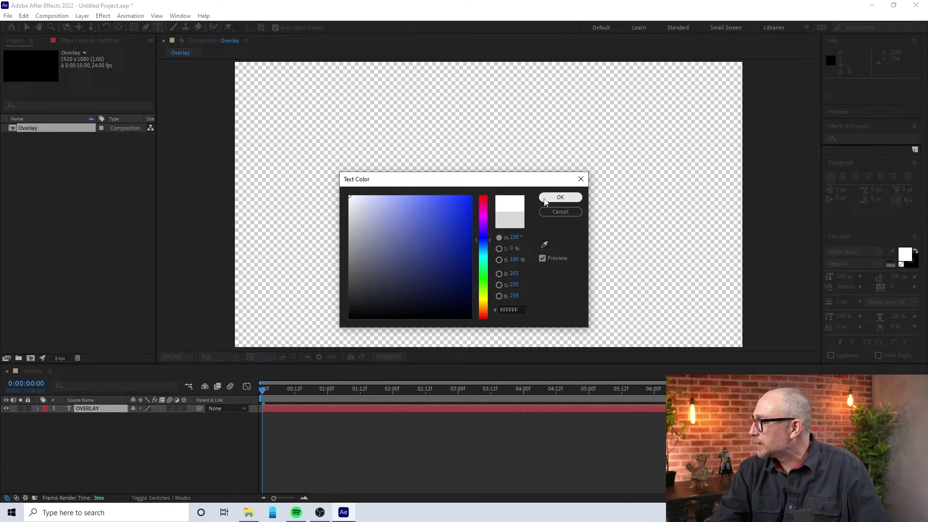
pyautogui.click(559, 198)
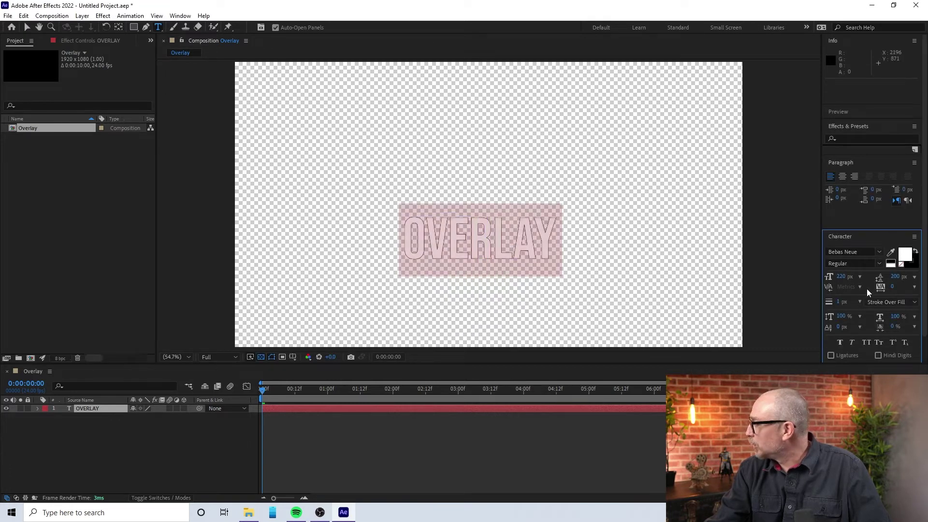
# Remove the outline stroke from the OVERLAY text.
pyautogui.click(878, 251)
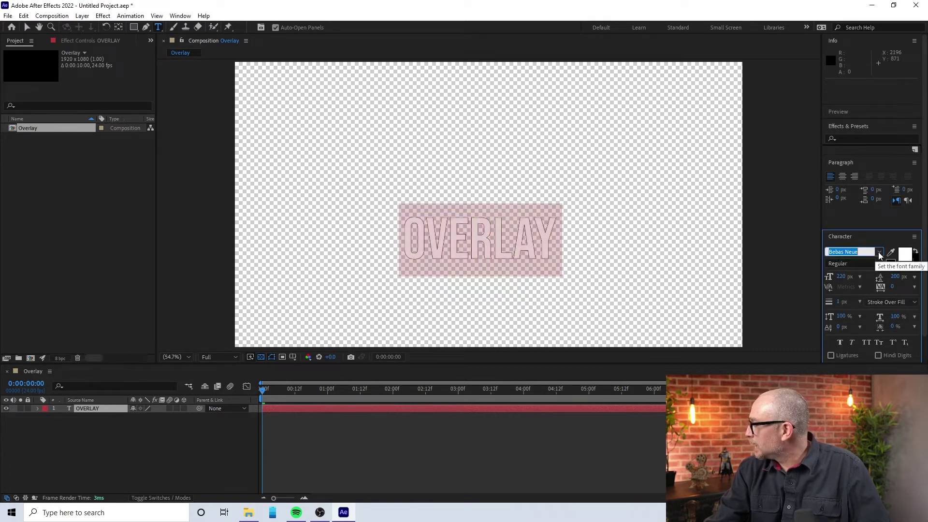
pyautogui.click(878, 252)
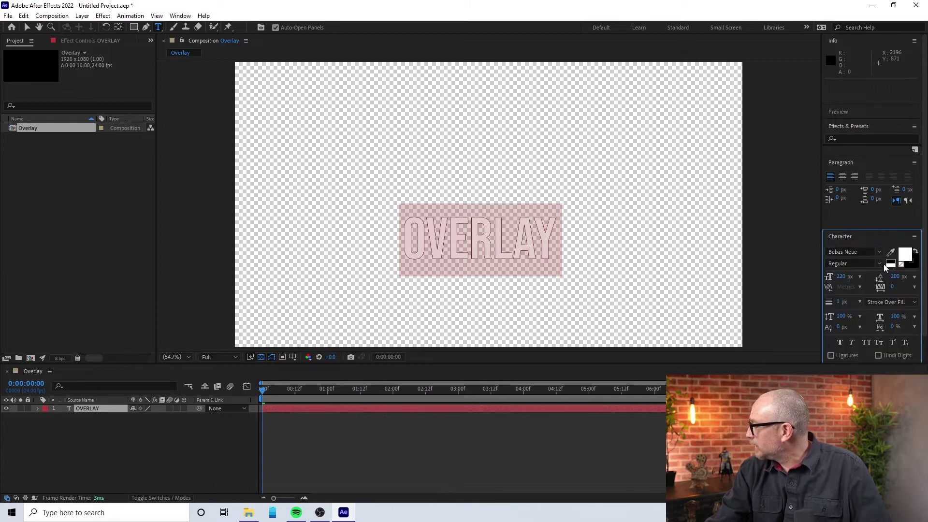
pyautogui.click(913, 269)
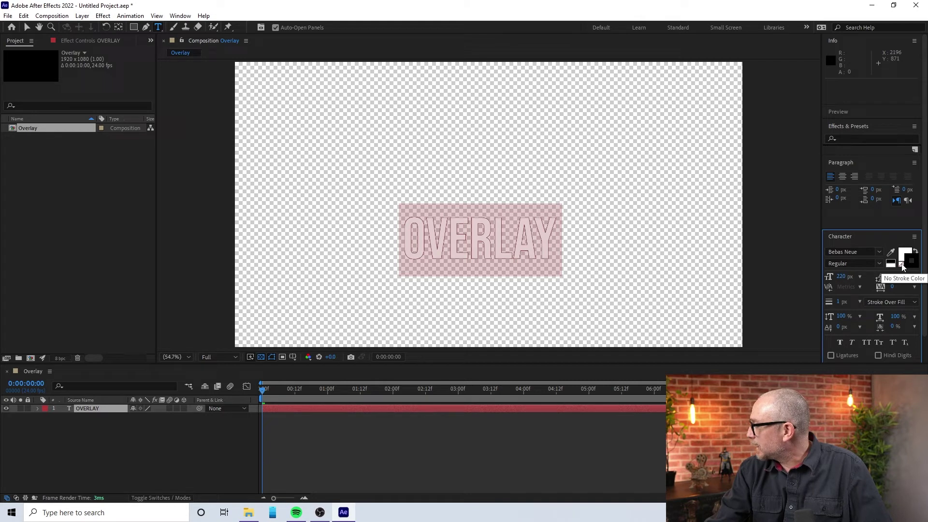
pyautogui.click(901, 265)
pyautogui.click(513, 261)
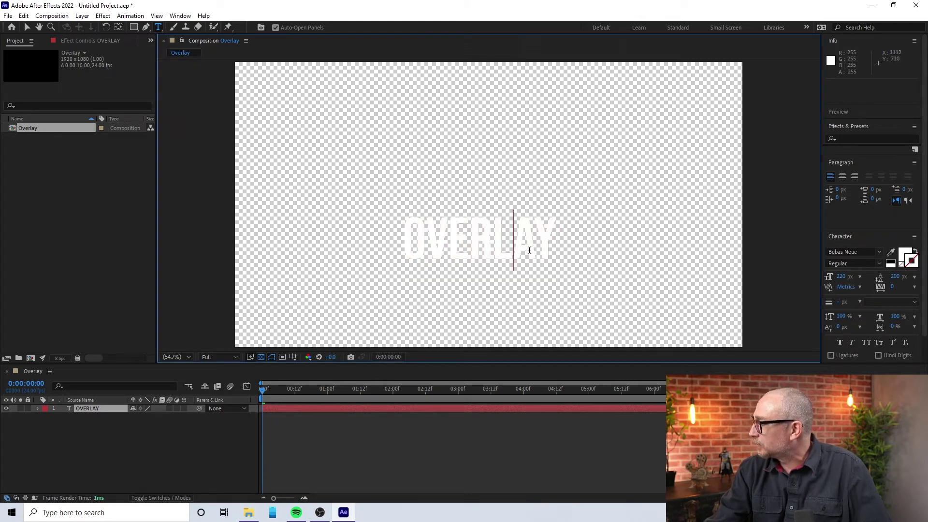
# Select the whole word and set its fill colour to black, 000000.
pyautogui.moveTo(551, 237); pyautogui.dragTo(283, 249)
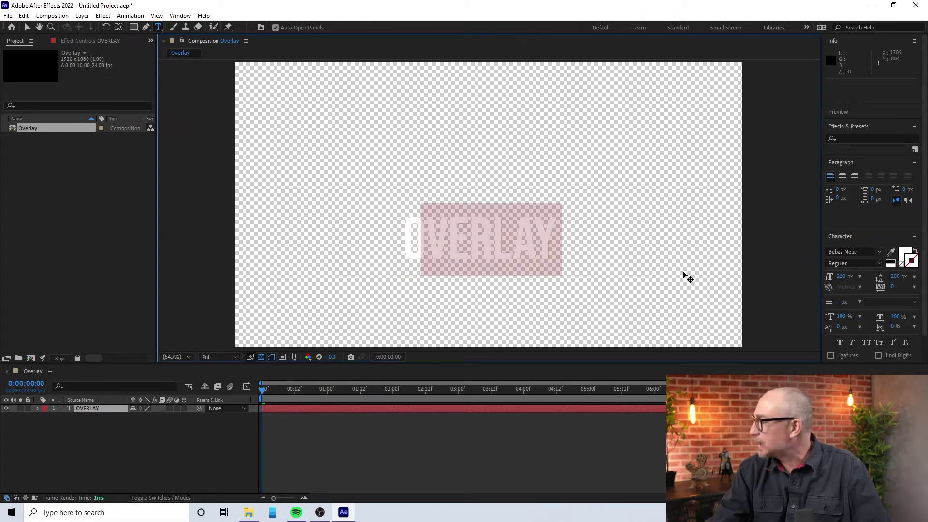
pyautogui.click(536, 242)
pyautogui.moveTo(554, 226); pyautogui.dragTo(380, 226)
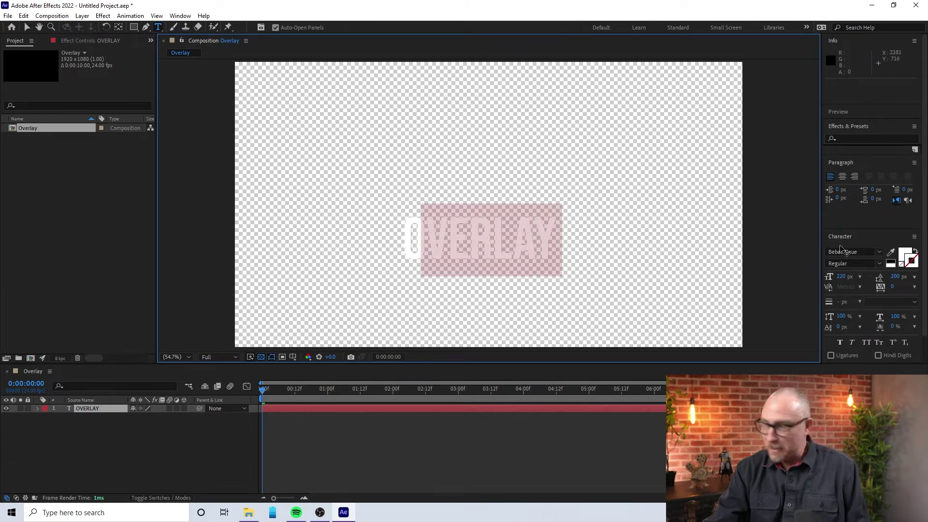
pyautogui.hotkey('ctrl', 'a')
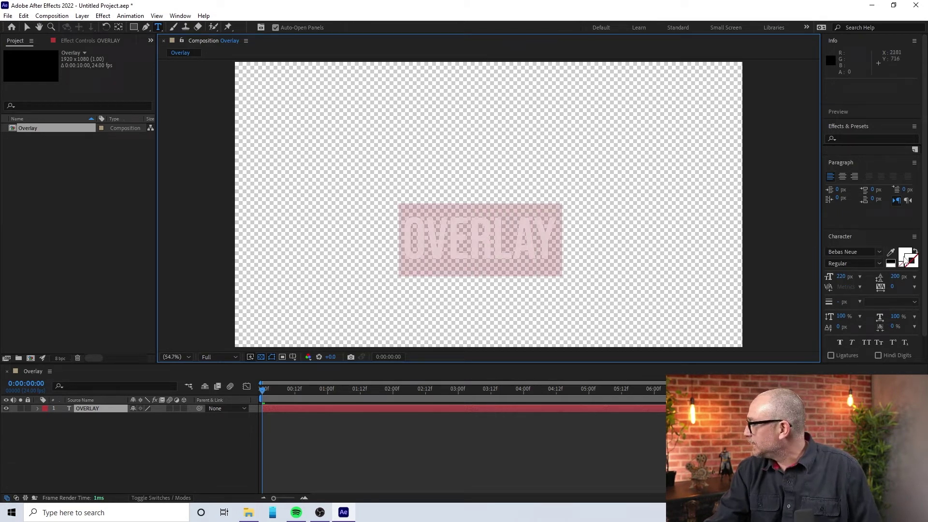
pyautogui.click(902, 255)
pyautogui.click(902, 255)
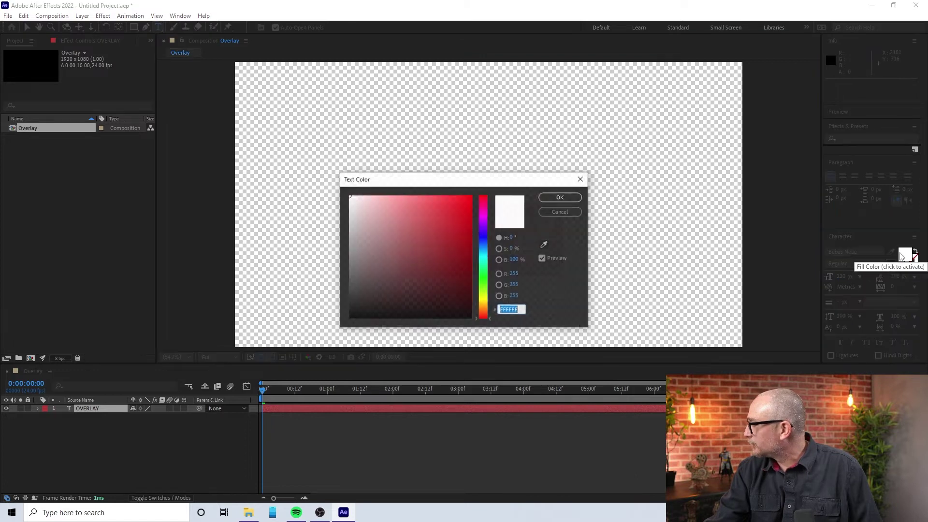
pyautogui.write('000000')
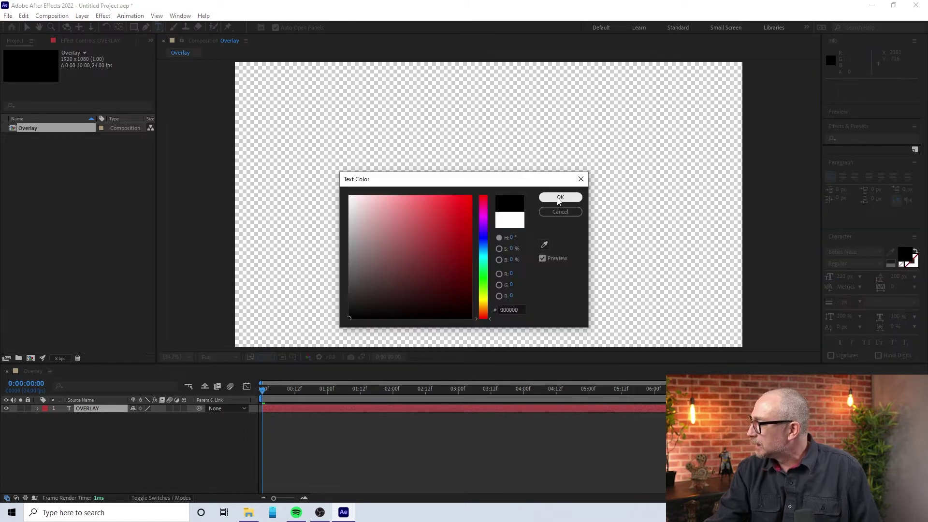
pyautogui.click(561, 198)
pyautogui.click(472, 241)
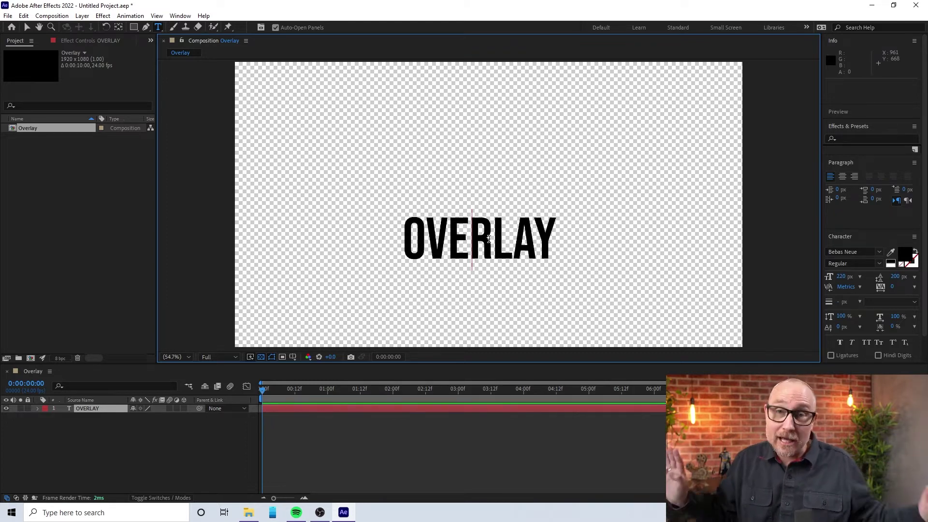
# Drag the OVERLAY text down toward the bottom of the frame with the Selection tool.
pyautogui.click(27, 28)
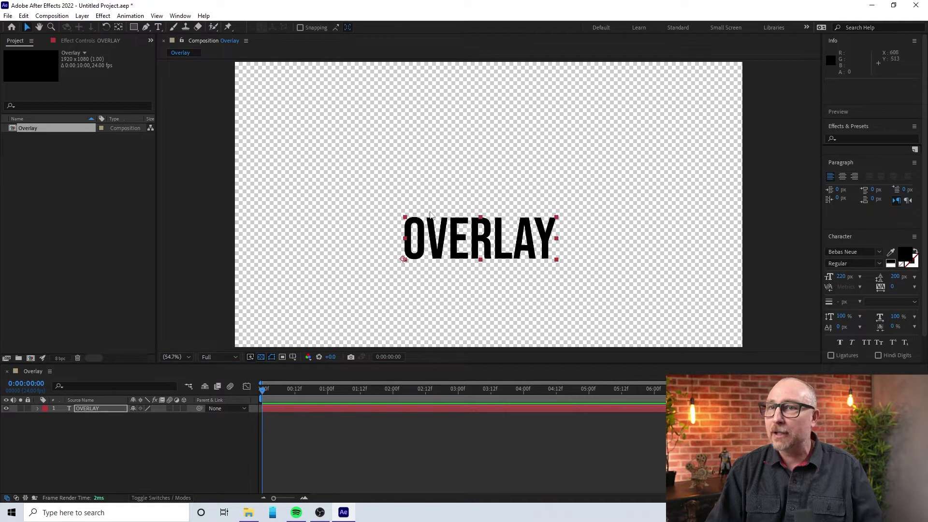
pyautogui.moveTo(499, 242); pyautogui.dragTo(494, 305)
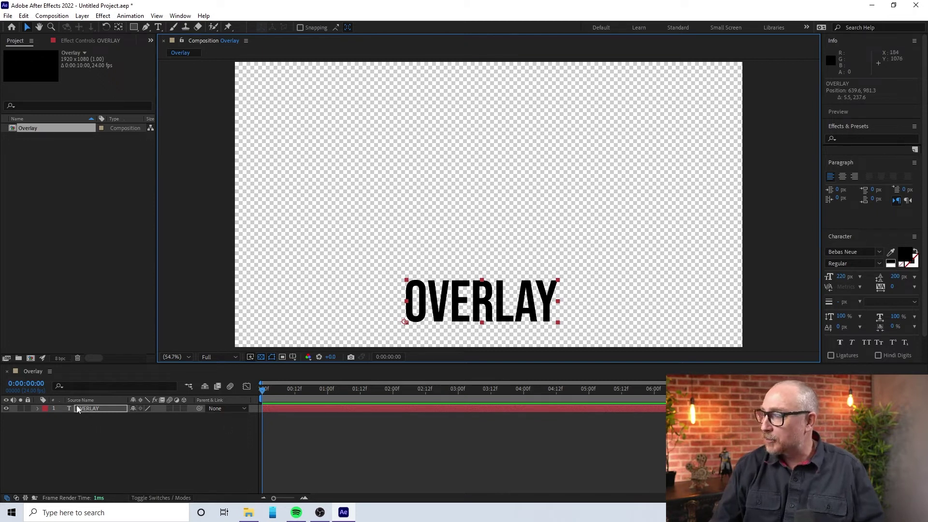
pyautogui.click(270, 410)
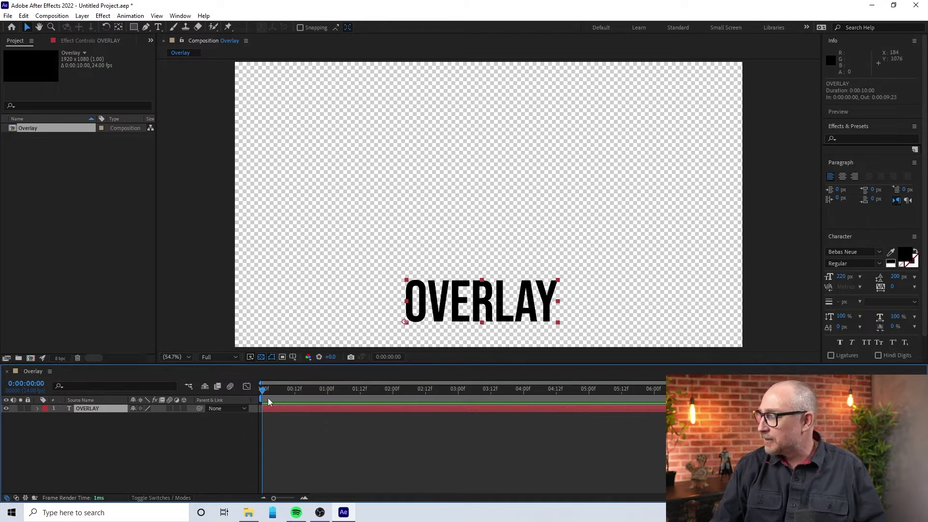
# Trim the OVERLAY layer's in-point to about 0:00:00:13 and pull its out-point toward 0:00:07:13.
pyautogui.moveTo(263, 390); pyautogui.dragTo(341, 390)
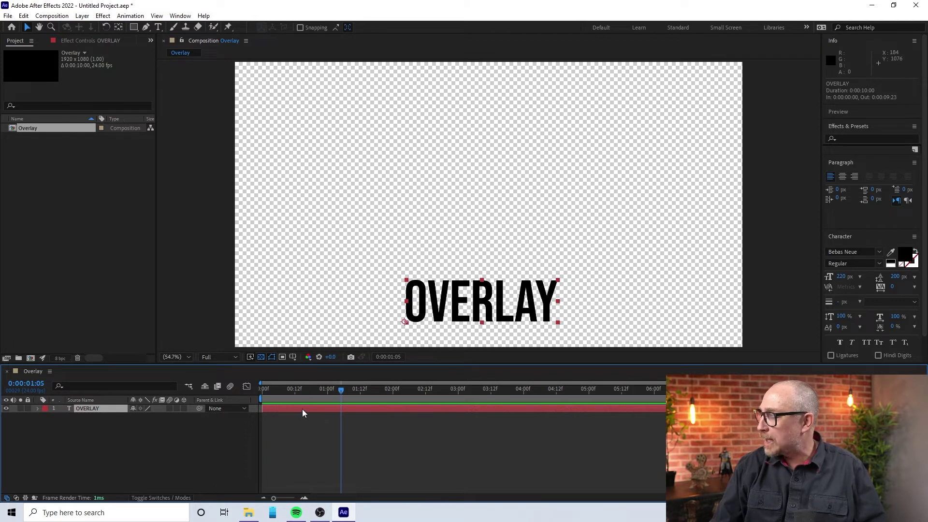
pyautogui.moveTo(339, 390); pyautogui.dragTo(251, 393)
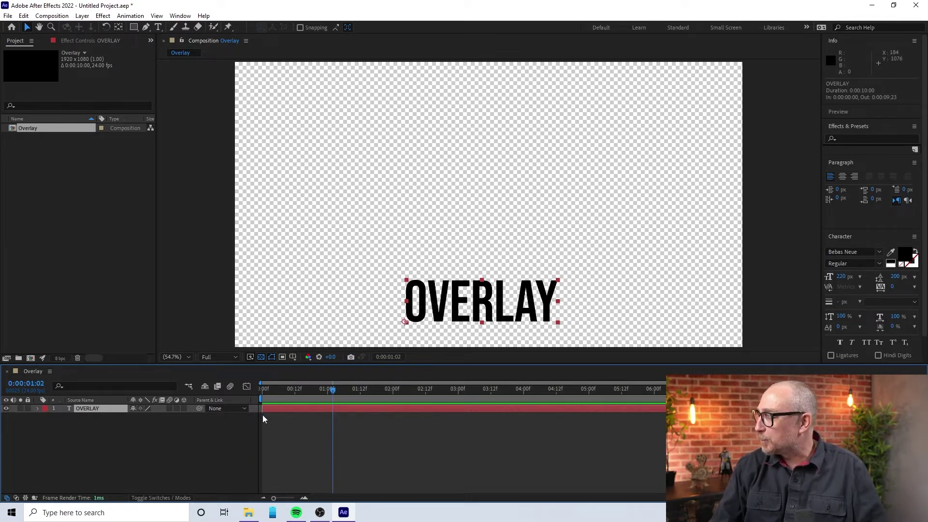
pyautogui.moveTo(263, 409); pyautogui.dragTo(297, 412)
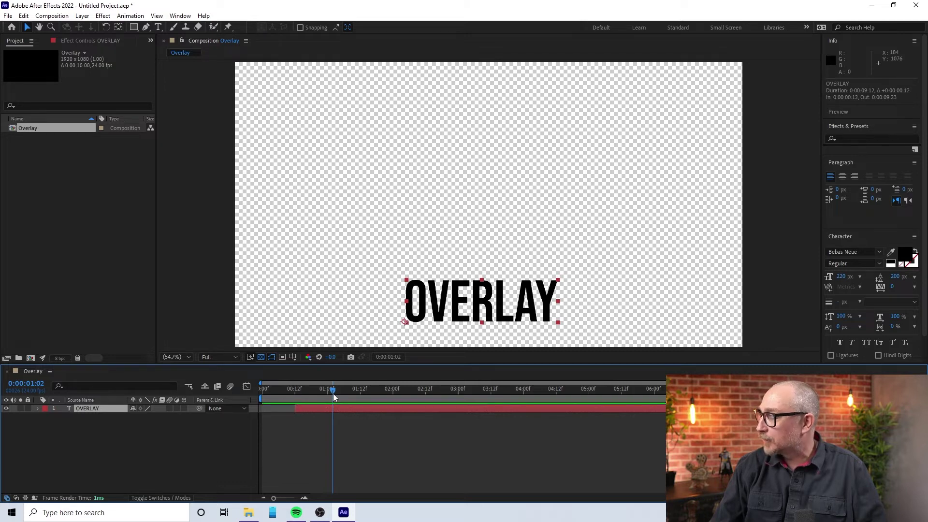
pyautogui.moveTo(333, 394); pyautogui.dragTo(256, 396)
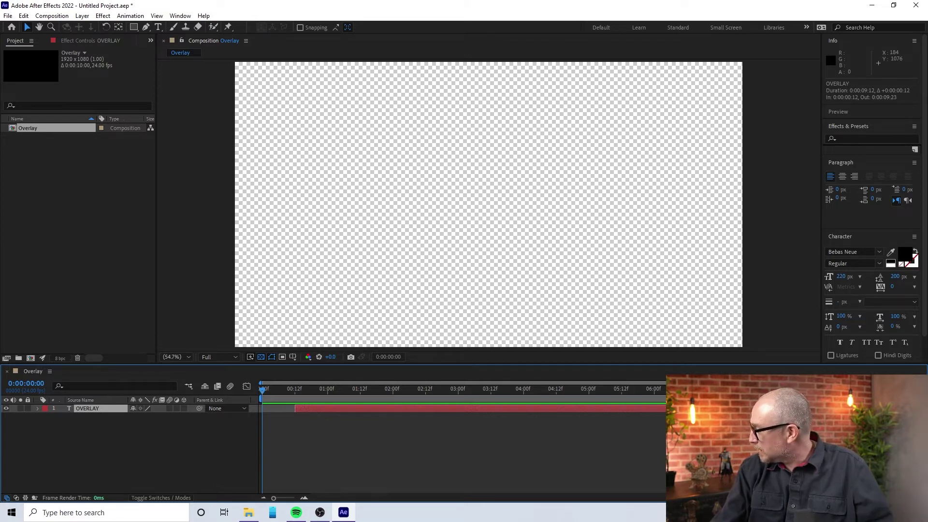
pyautogui.moveTo(913, 408); pyautogui.dragTo(754, 408)
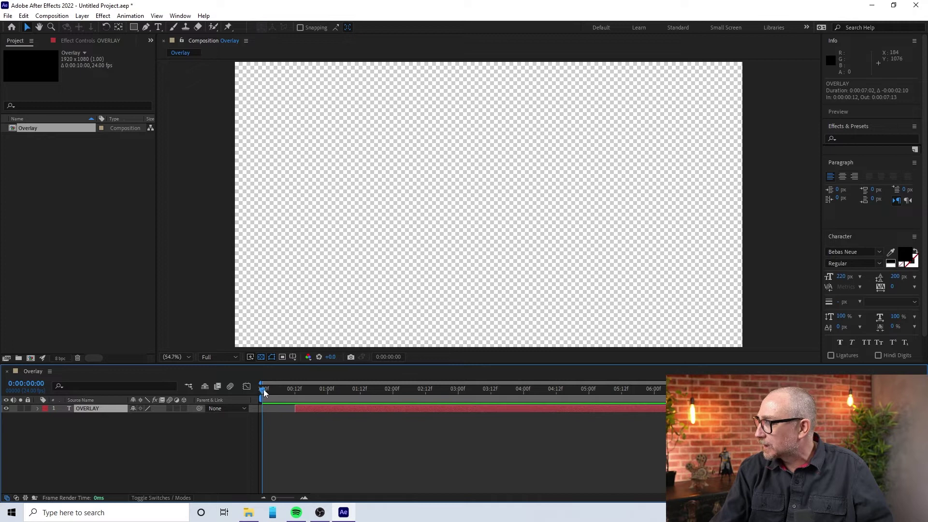
# Preview the trimmed layer, then nudge the OVERLAY text slightly lower and to the right.
pyautogui.moveTo(263, 390); pyautogui.dragTo(235, 395)
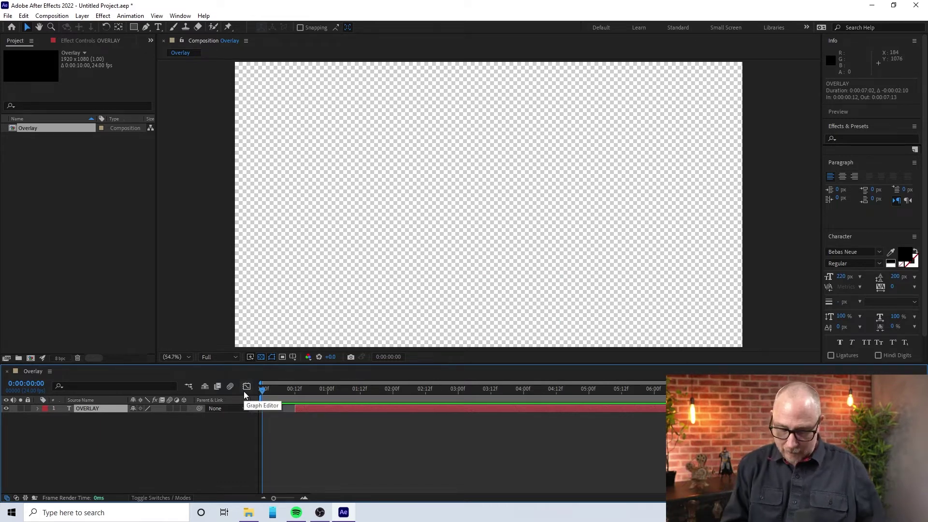
pyautogui.press('space')
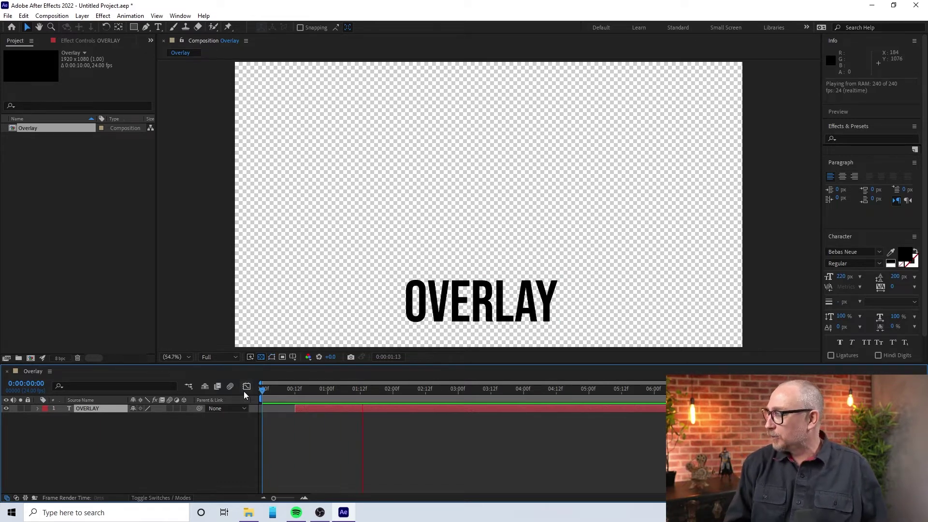
pyautogui.press('space')
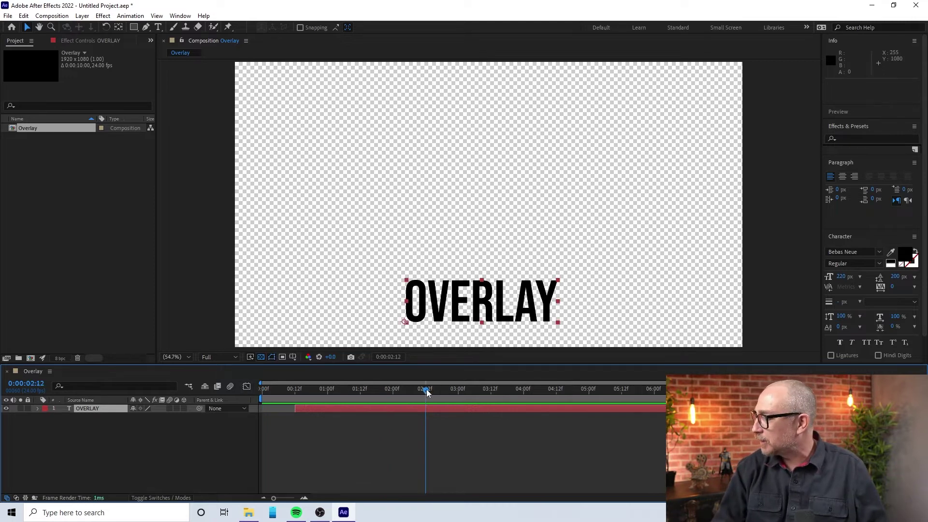
pyautogui.moveTo(425, 388); pyautogui.dragTo(360, 409)
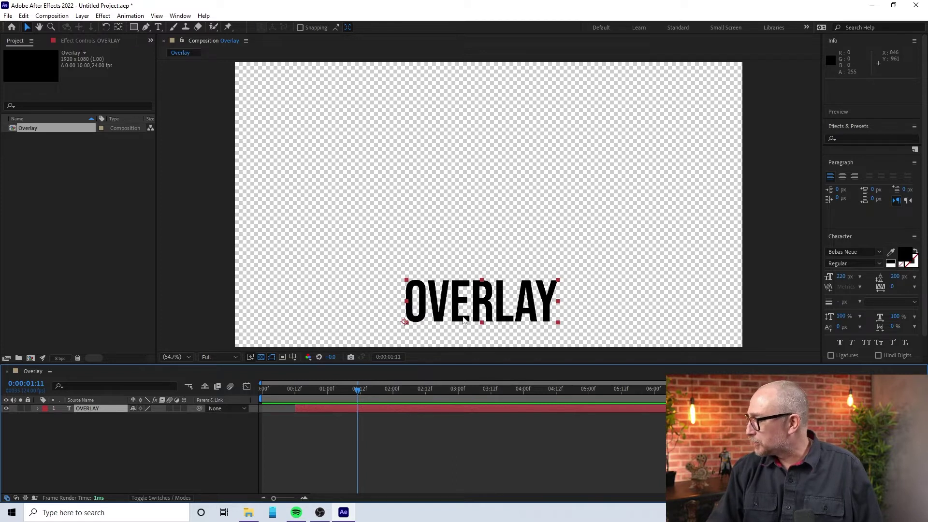
pyautogui.moveTo(478, 305); pyautogui.dragTo(487, 310)
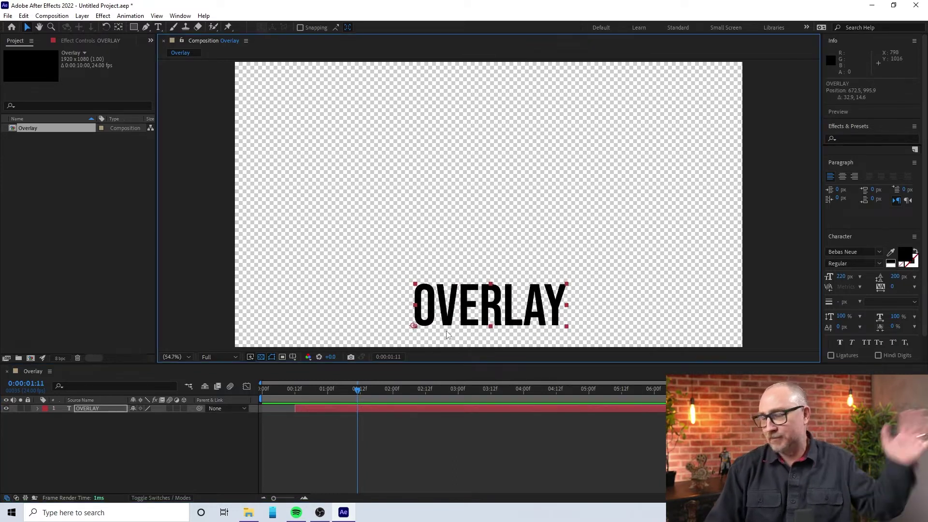
pyautogui.click(330, 410)
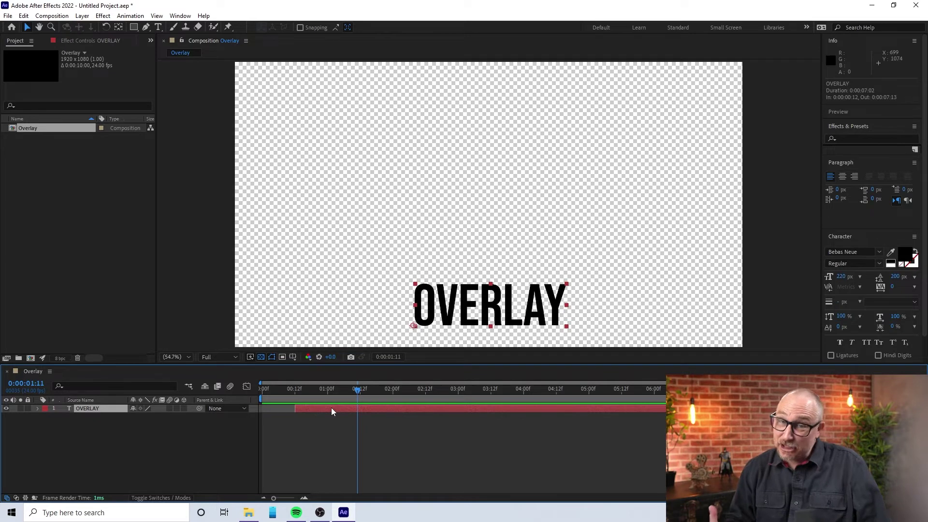
pyautogui.click(38, 409)
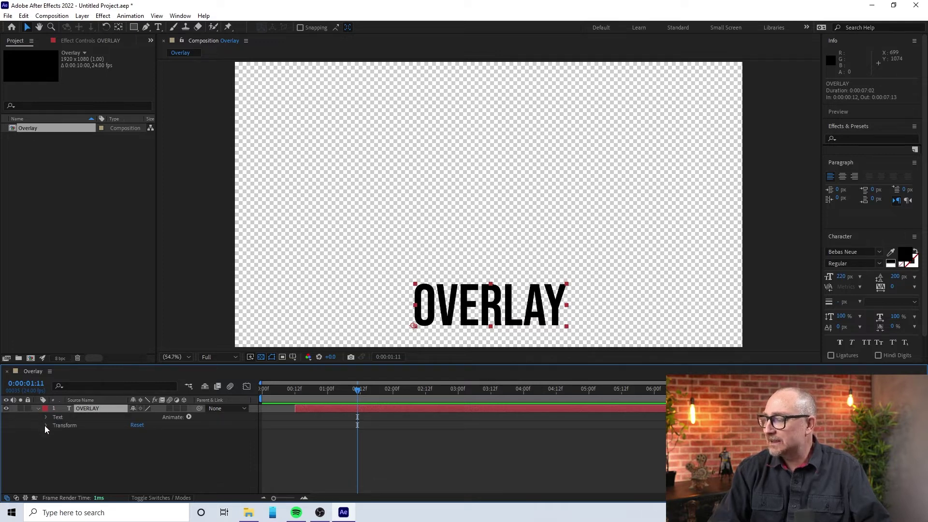
pyautogui.click(46, 425)
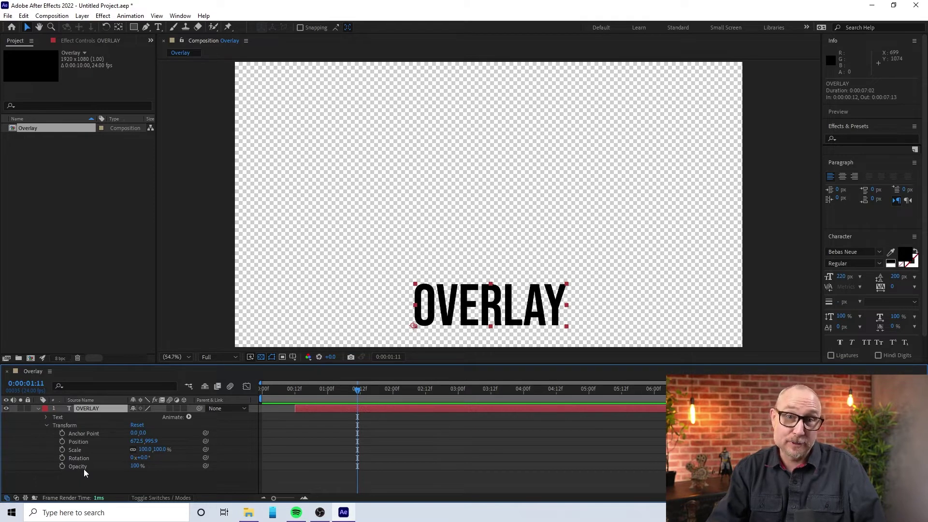
pyautogui.click(79, 442)
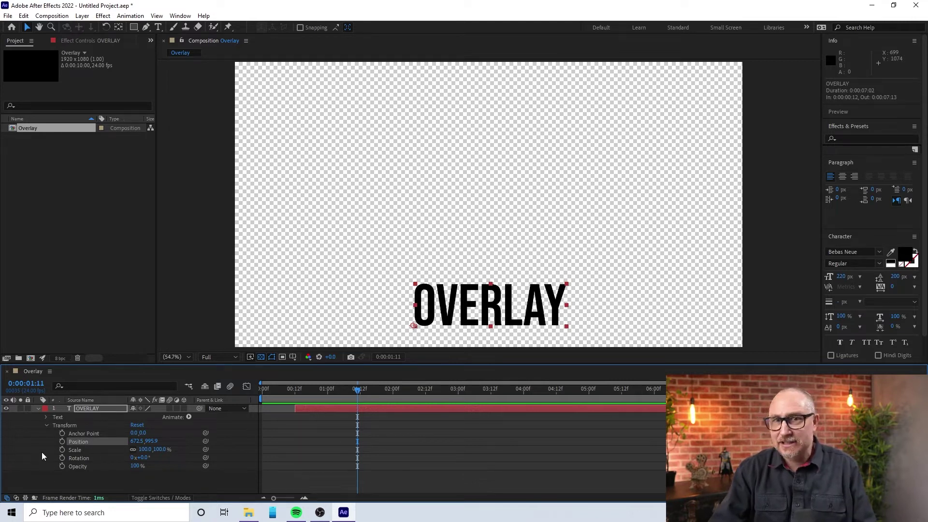
pyautogui.click(305, 409)
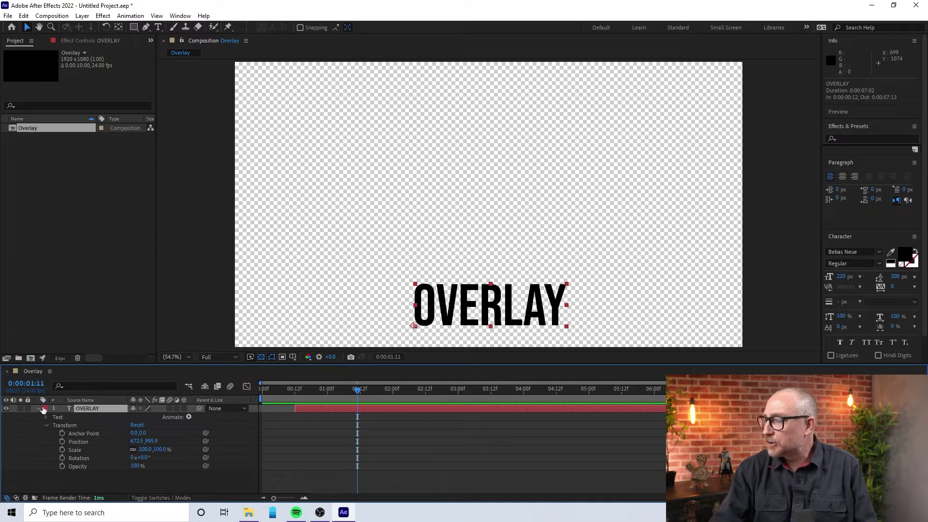
pyautogui.click(38, 408)
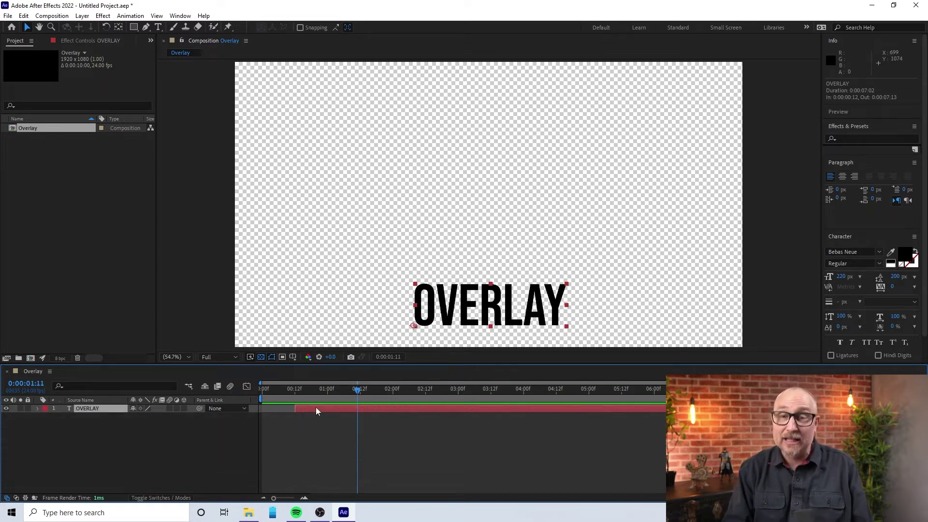
# Show Position and add its first keyframe at 0:00:01:13, holding 672.5, 995.9.
pyautogui.press('p')
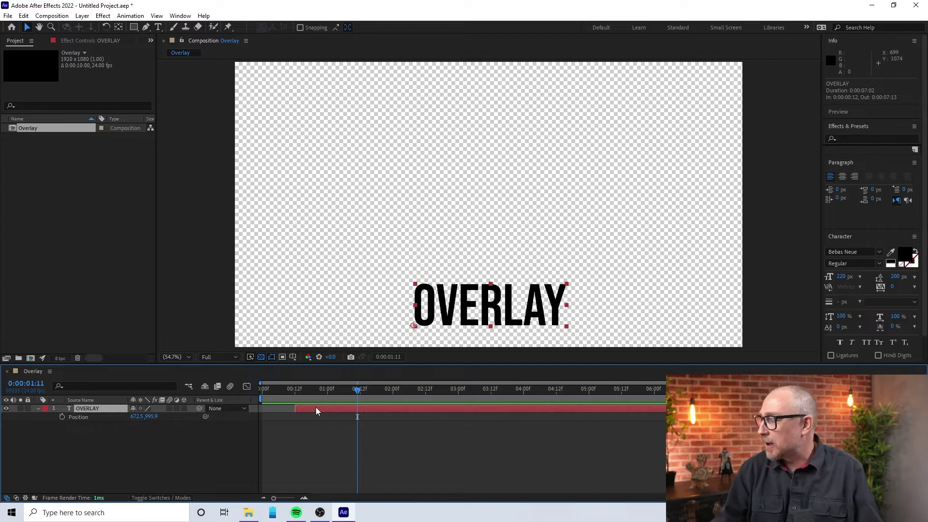
pyautogui.moveTo(358, 389)
pyautogui.mouseDown()
pyautogui.moveTo(380, 390)
pyautogui.moveTo(362, 390)
pyautogui.mouseUp()
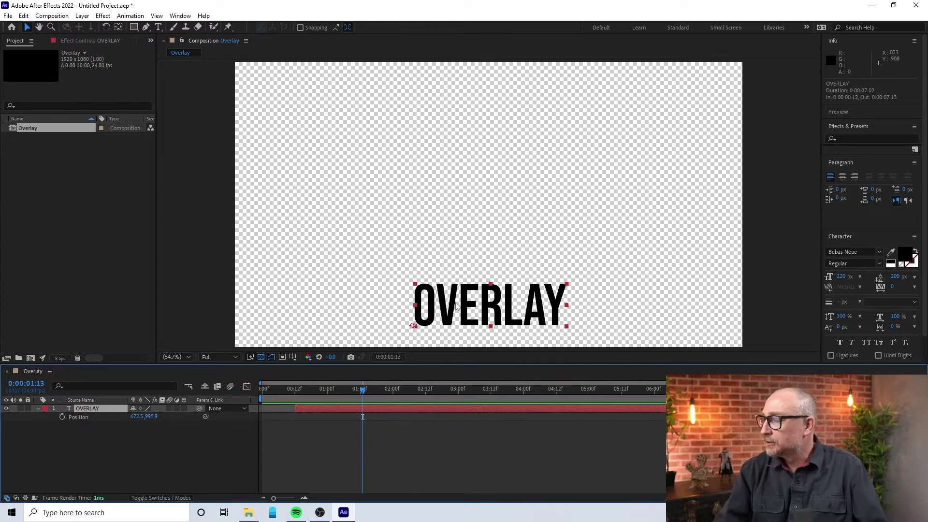
pyautogui.click(62, 416)
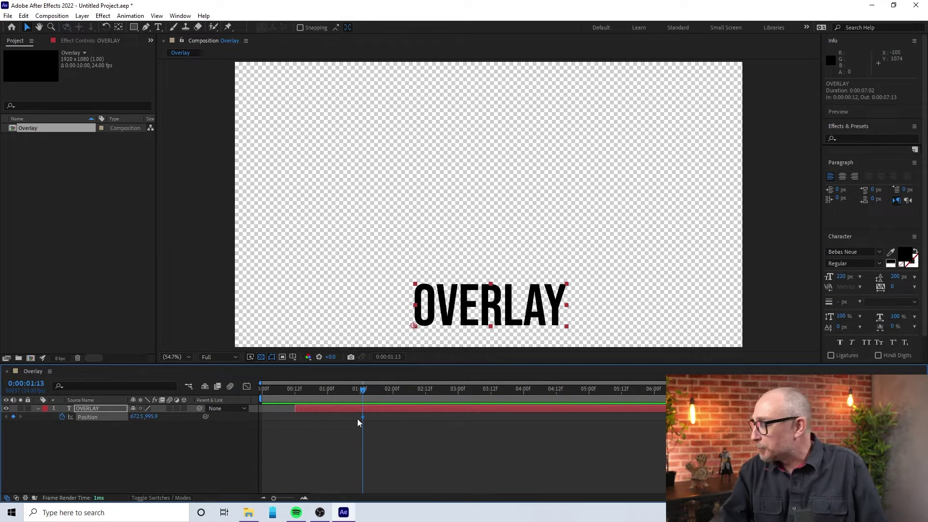
# Add a Position keyframe at 0:00:01:00 and drag OVERLAY below the frame to 672.5, 1273.7.
pyautogui.moveTo(364, 391)
pyautogui.mouseDown()
pyautogui.moveTo(352, 390)
pyautogui.moveTo(363, 391)
pyautogui.mouseUp()
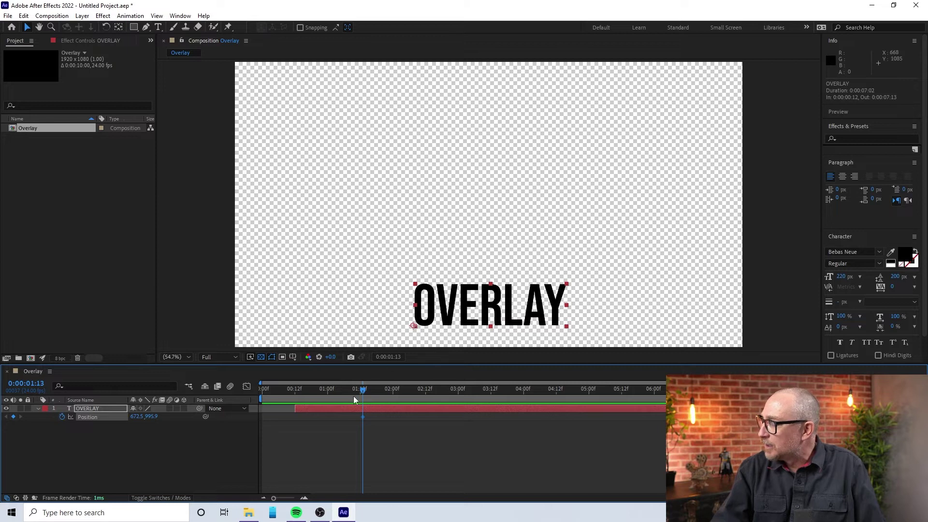
pyautogui.moveTo(353, 396); pyautogui.dragTo(328, 391)
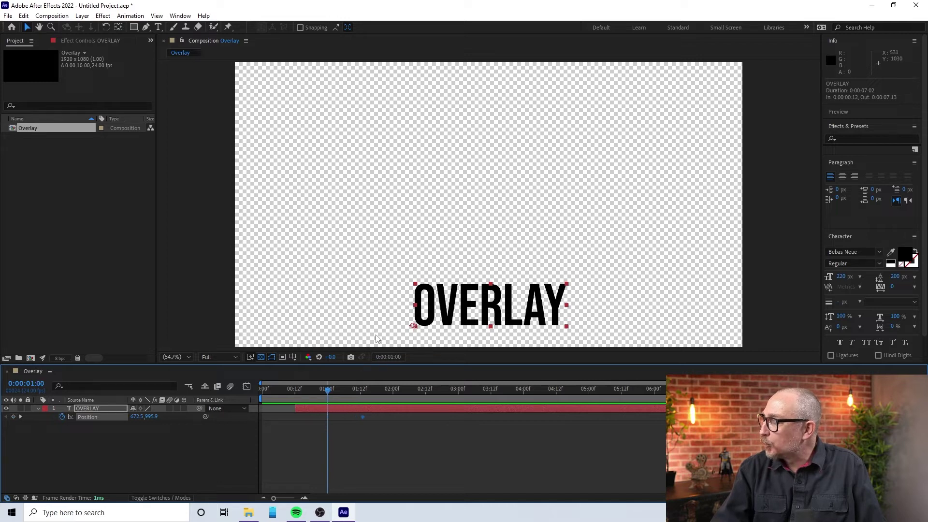
pyautogui.click(487, 308)
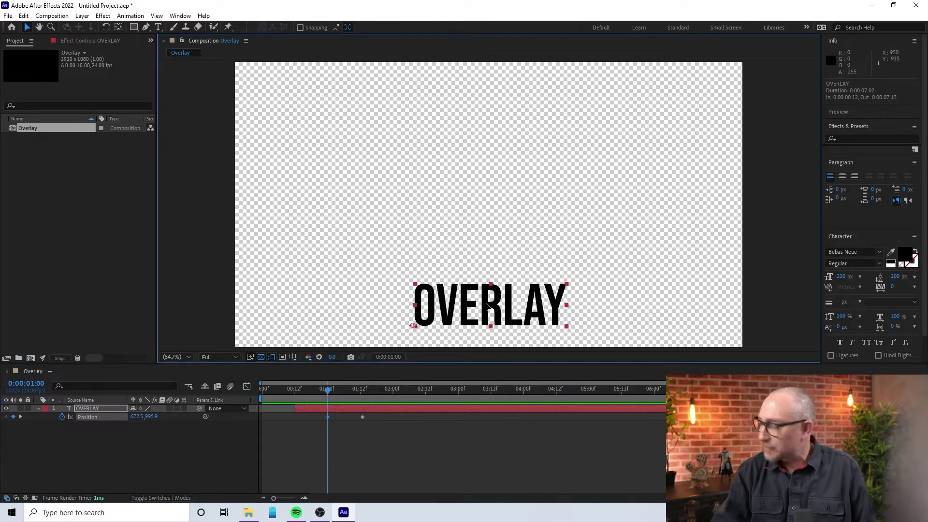
pyautogui.click(488, 308)
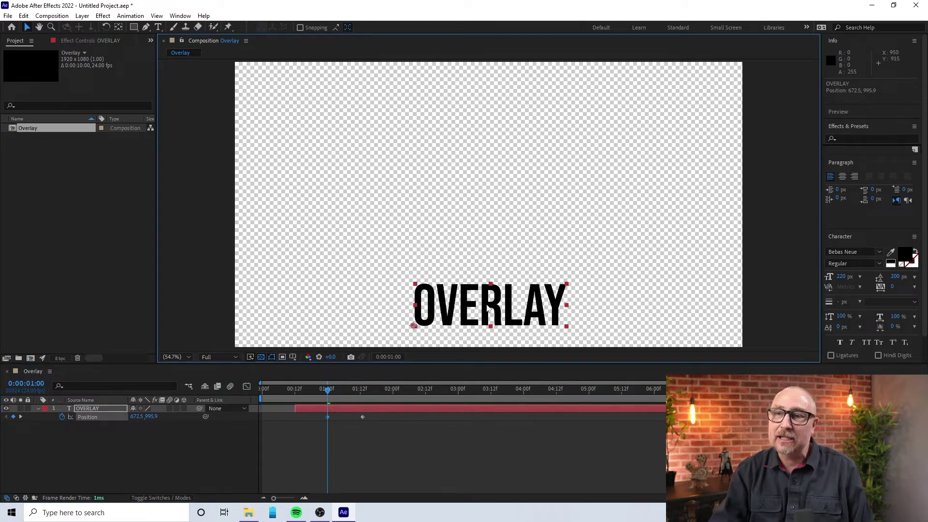
pyautogui.moveTo(488, 309); pyautogui.dragTo(473, 382)
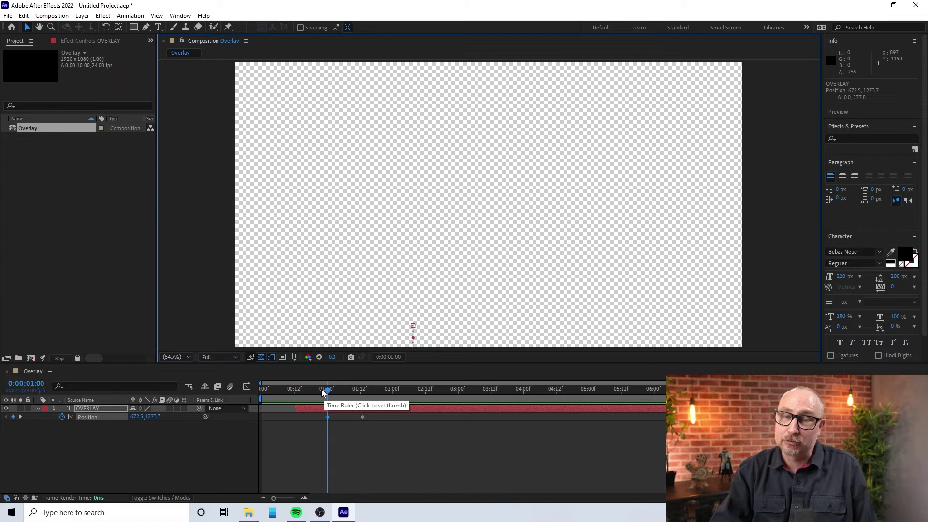
pyautogui.moveTo(308, 390); pyautogui.dragTo(314, 390)
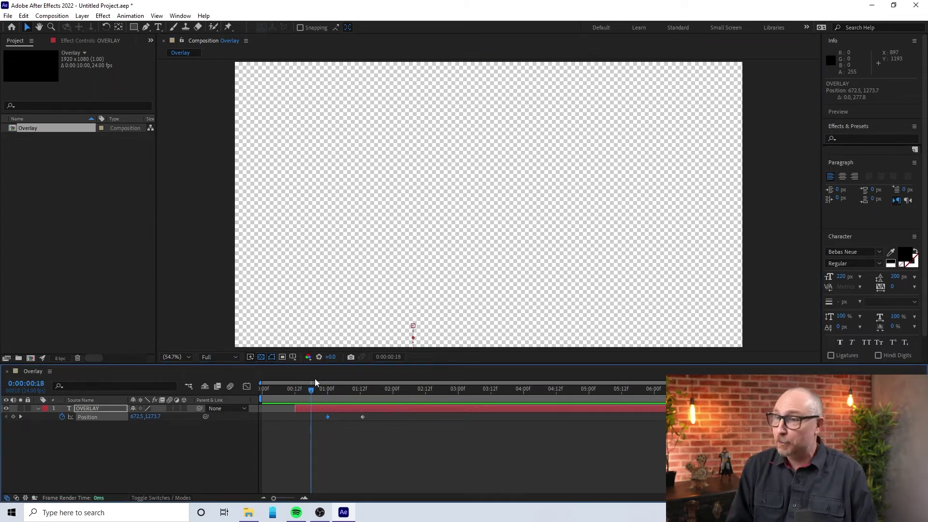
# Preview the OVERLAY slide-up from just before the text rises.
pyautogui.press('space')
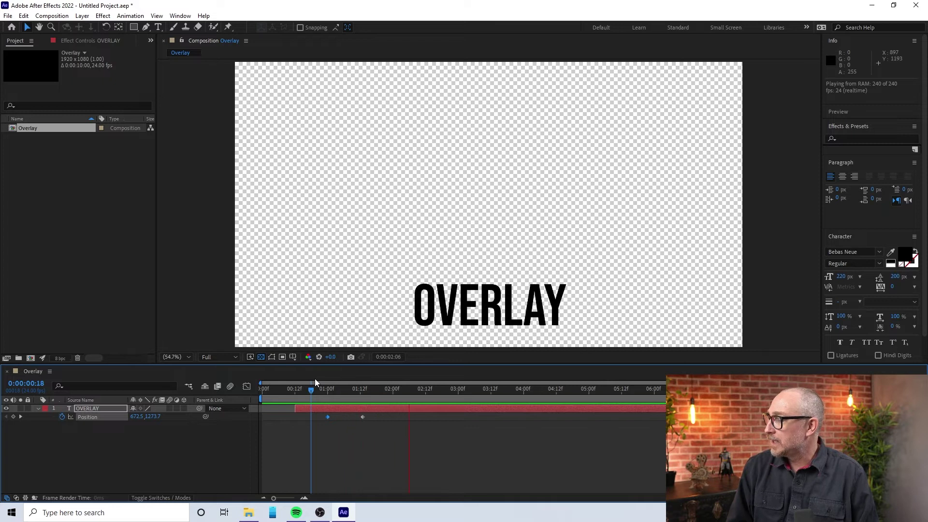
pyautogui.press('space')
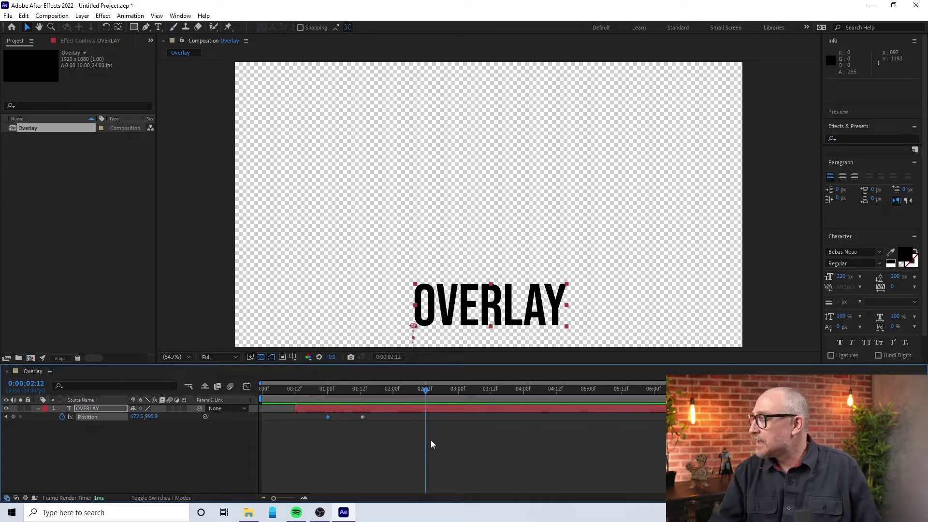
pyautogui.click(310, 390)
pyautogui.press('space')
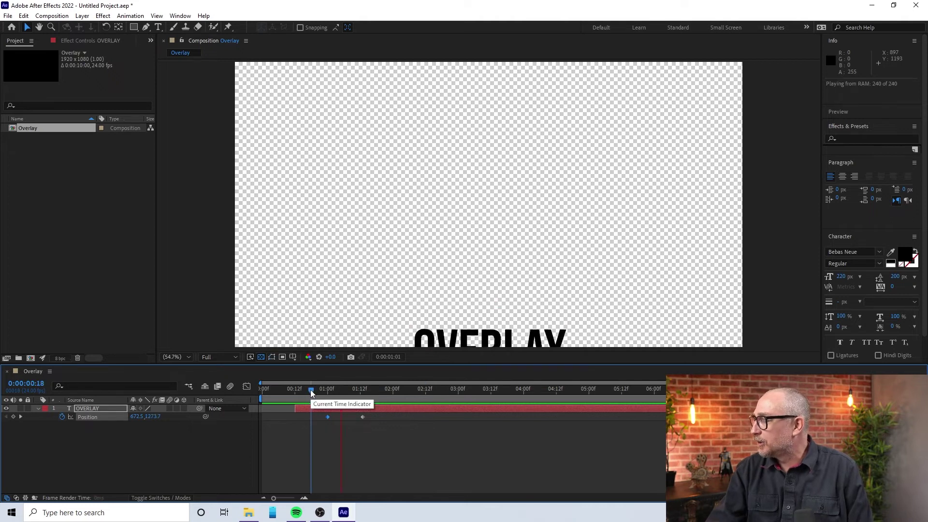
pyautogui.press('space')
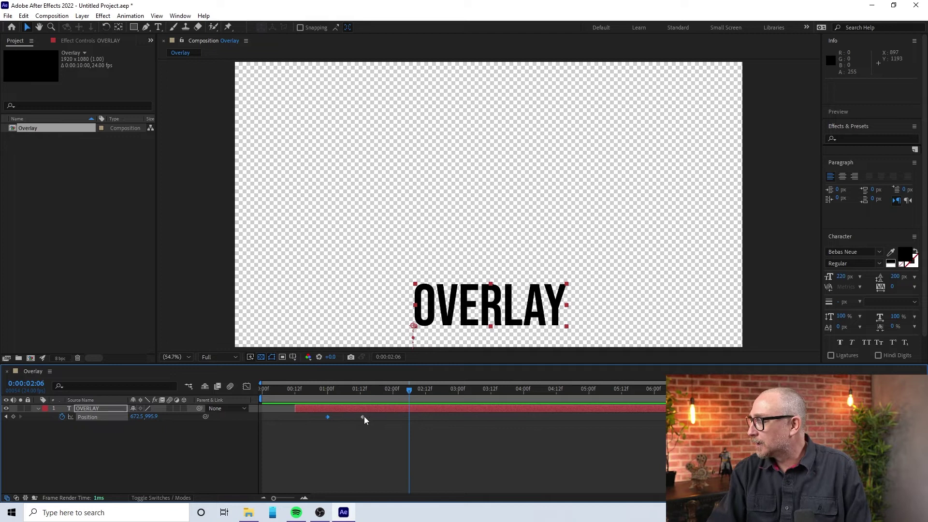
# Move the end Position keyframe from about 1:14 to about 1:05 and replay the faster slide.
pyautogui.moveTo(362, 417); pyautogui.dragTo(341, 417)
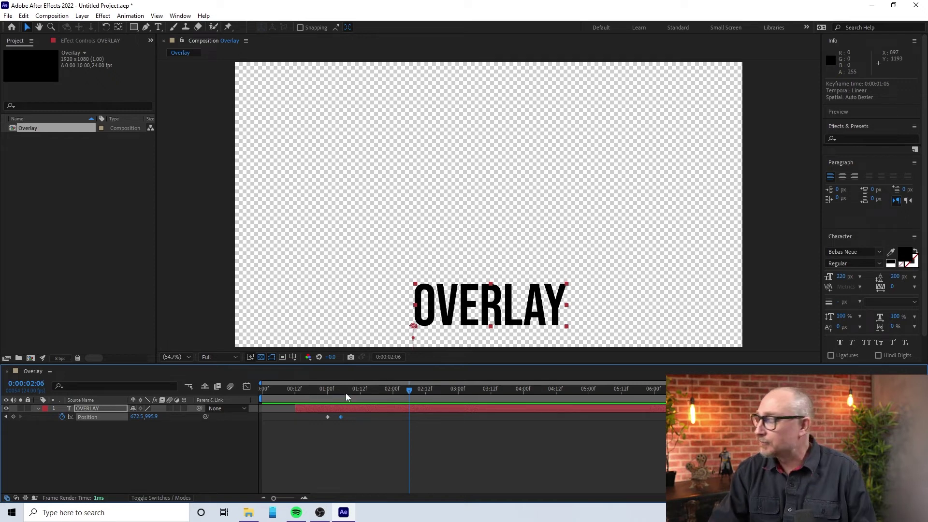
pyautogui.click(315, 395)
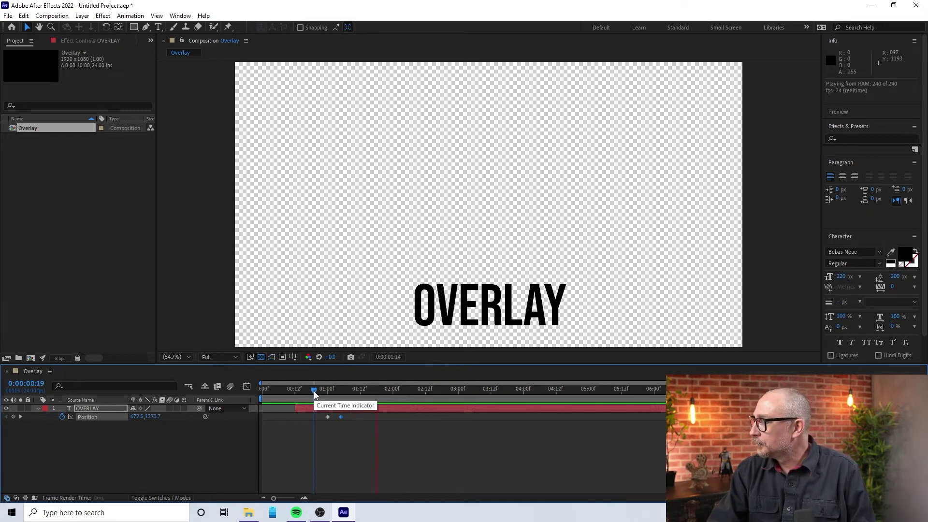
pyautogui.click(304, 388)
pyautogui.press('space')
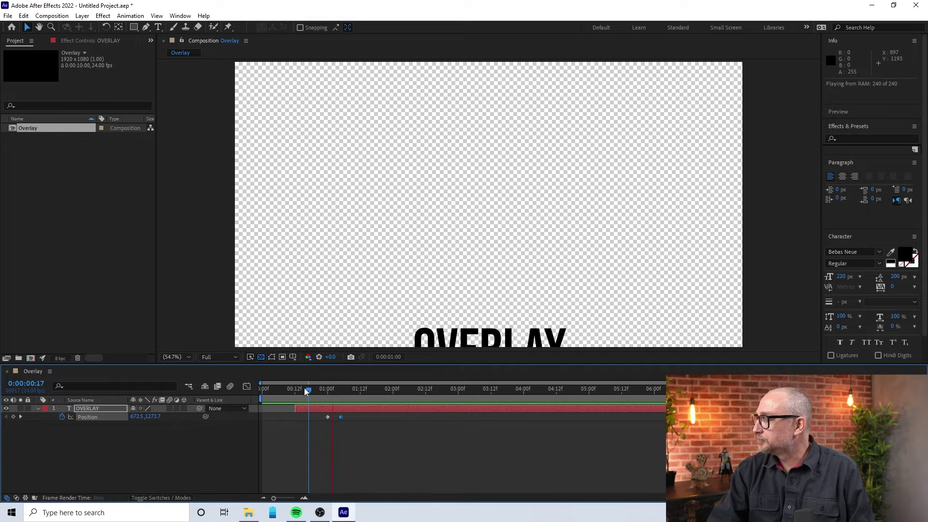
pyautogui.press('space')
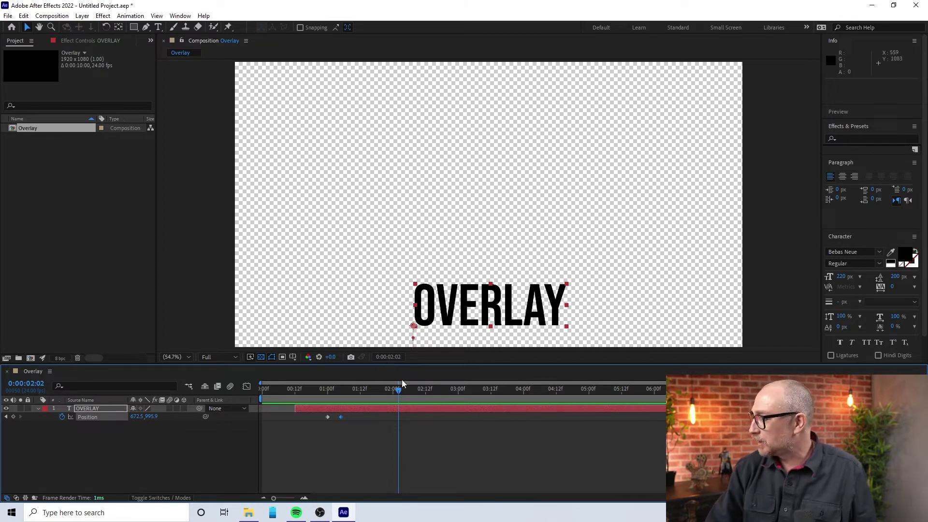
# Add a Position keyframe at 6:00 holding OVERLAY at 672.5, 995.9, then scrub to review.
pyautogui.moveTo(399, 390); pyautogui.dragTo(652, 409)
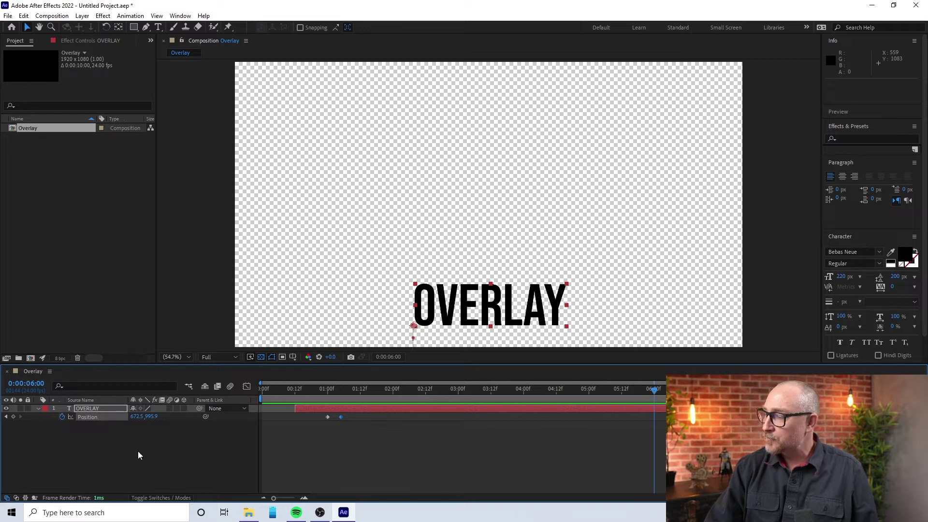
pyautogui.click(13, 419)
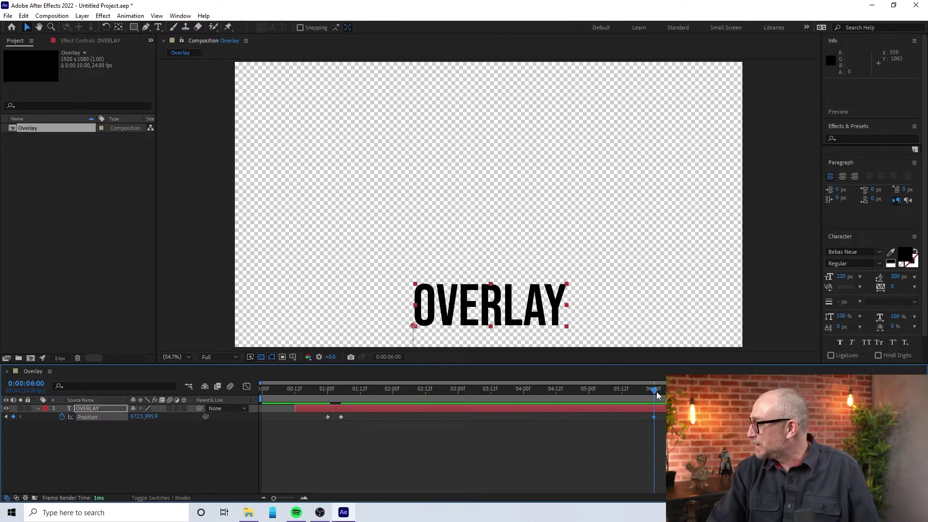
pyautogui.moveTo(656, 393); pyautogui.dragTo(657, 421)
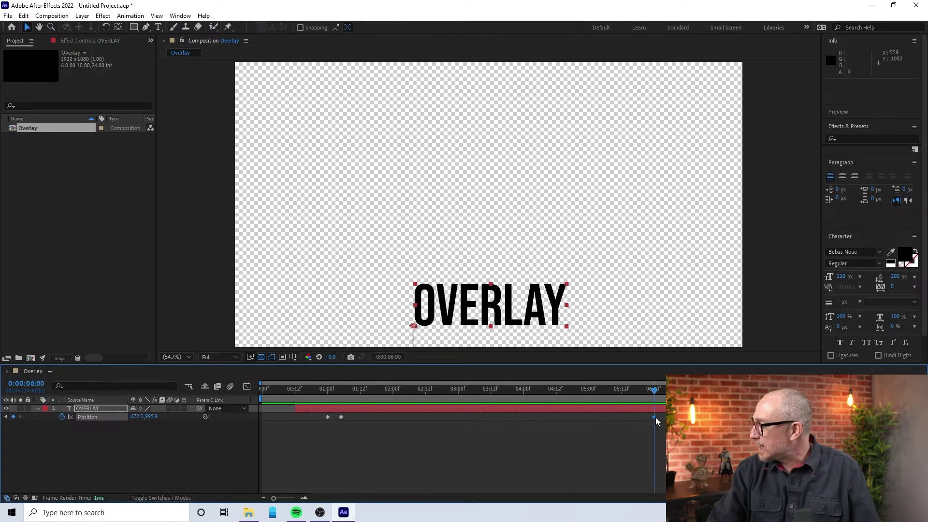
pyautogui.click(325, 398)
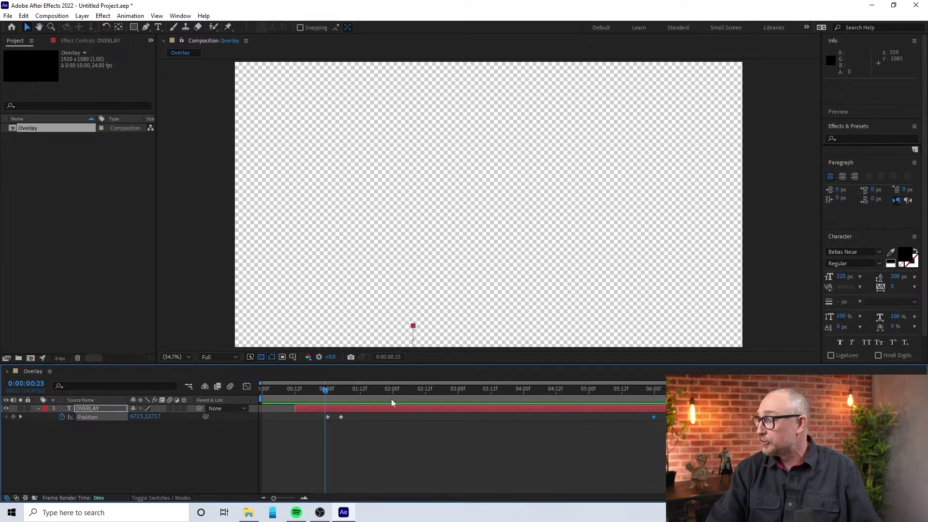
pyautogui.click(454, 390)
# Just past 6:00, drag the OVERLAY text straight down out of frame to 672.5, 1304.8.
pyautogui.moveTo(455, 390); pyautogui.dragTo(678, 401)
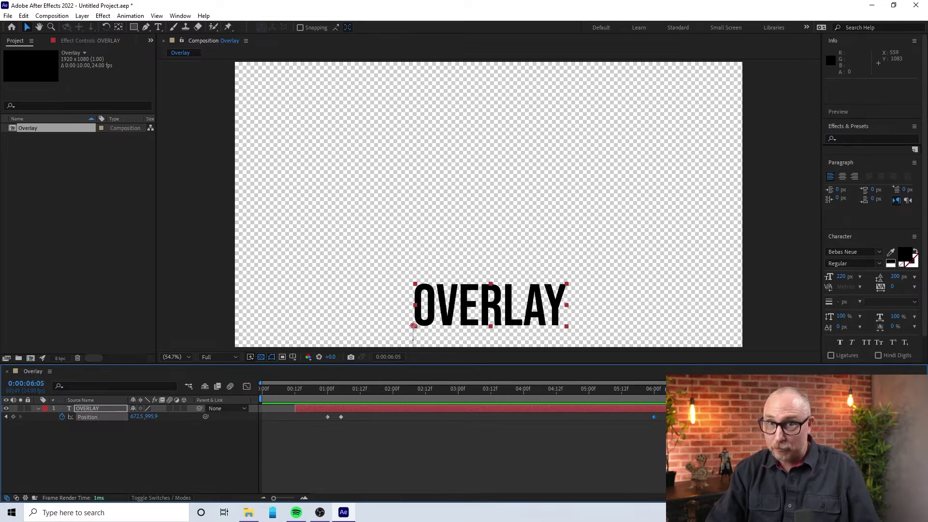
pyautogui.click(485, 309)
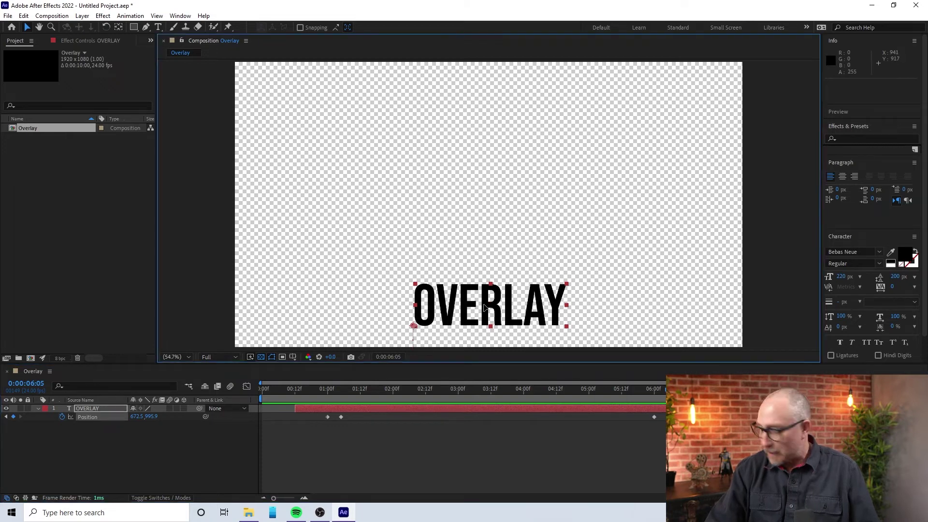
pyautogui.click(485, 308)
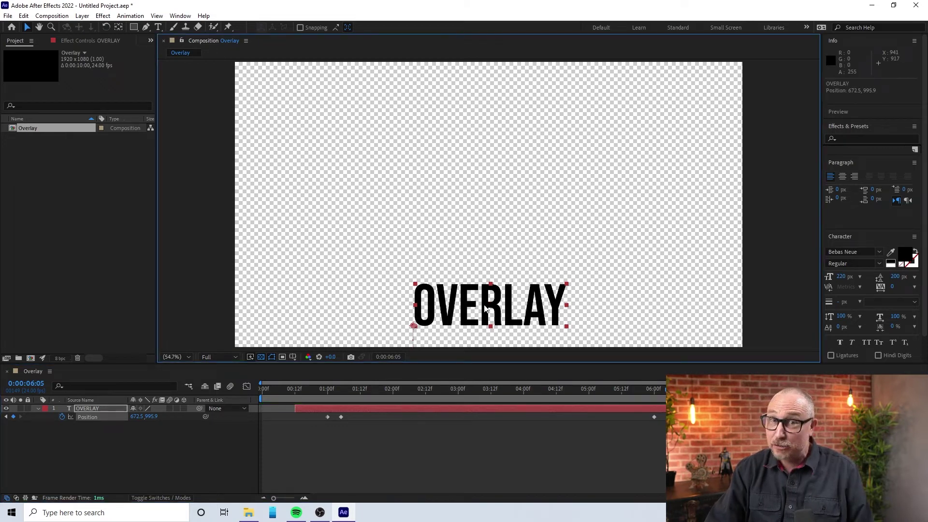
pyautogui.moveTo(485, 309); pyautogui.dragTo(482, 389)
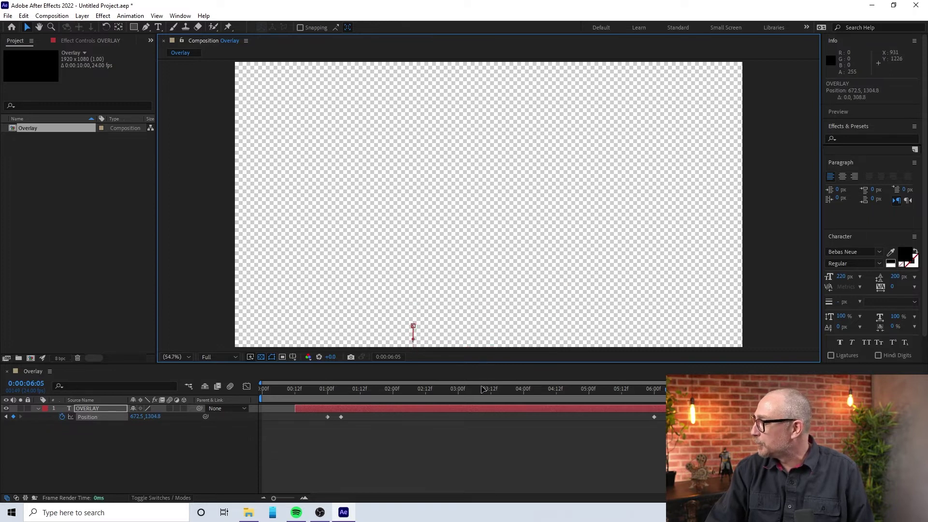
# Preview the animation and shift the two exit keyframes earlier, before 6:00.
pyautogui.press('space')
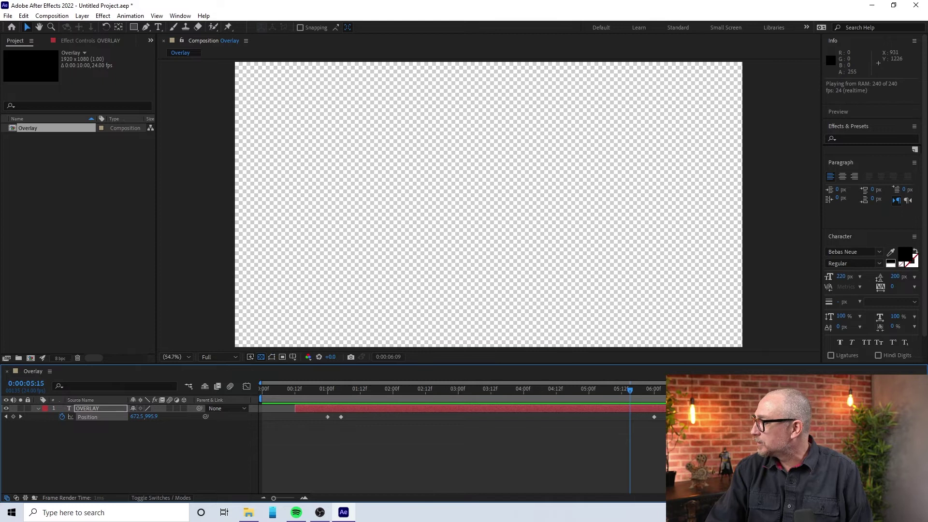
pyautogui.press('space')
pyautogui.press('space')
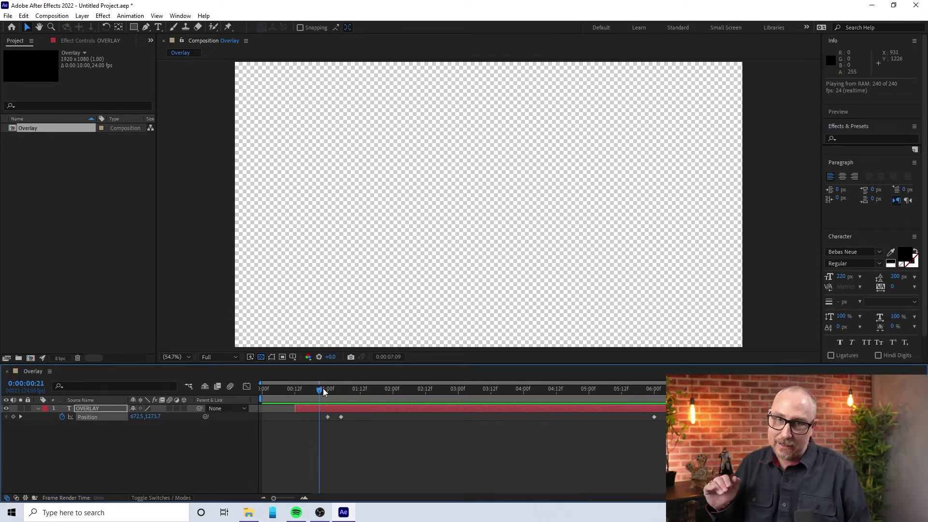
pyautogui.press('space')
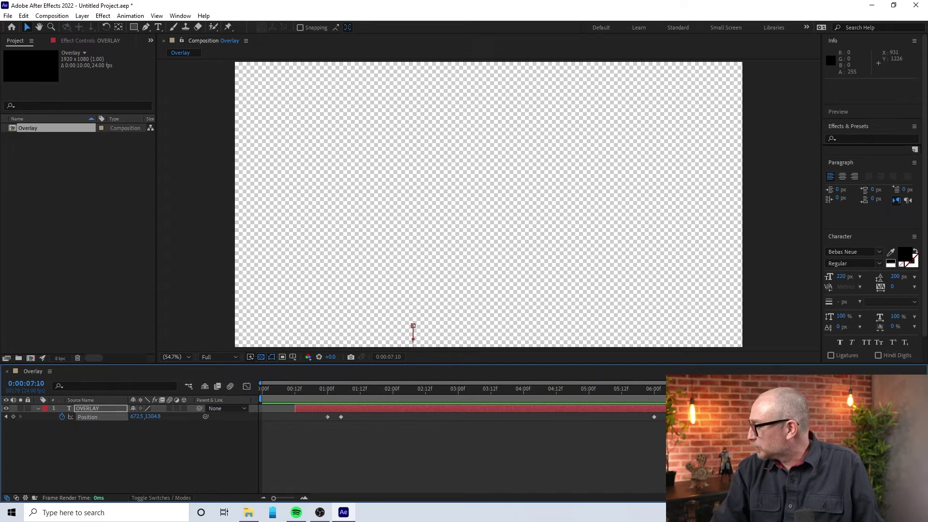
pyautogui.moveTo(675, 428); pyautogui.dragTo(618, 416)
pyautogui.click(633, 453)
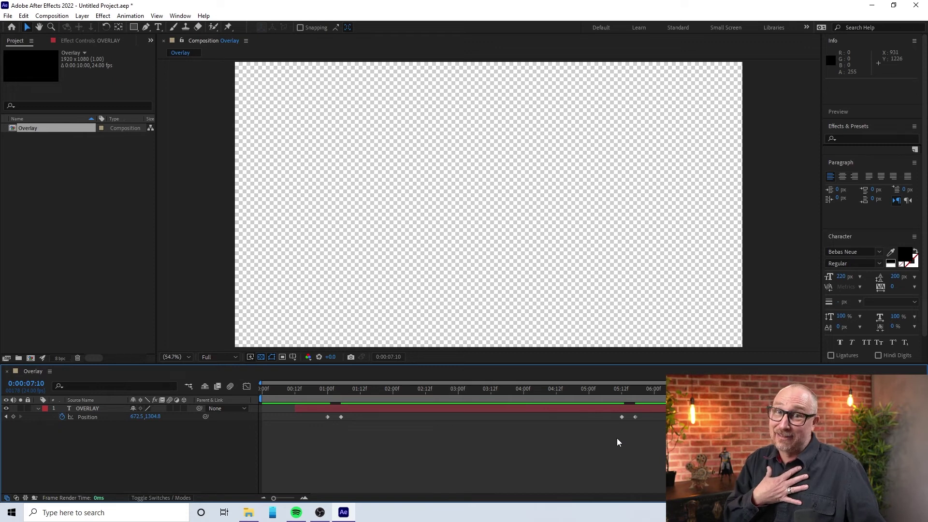
# Delete the two exit Position keyframes and select the two slide-up keyframes.
pyautogui.moveTo(666, 457); pyautogui.dragTo(612, 416)
pyautogui.press('Delete')
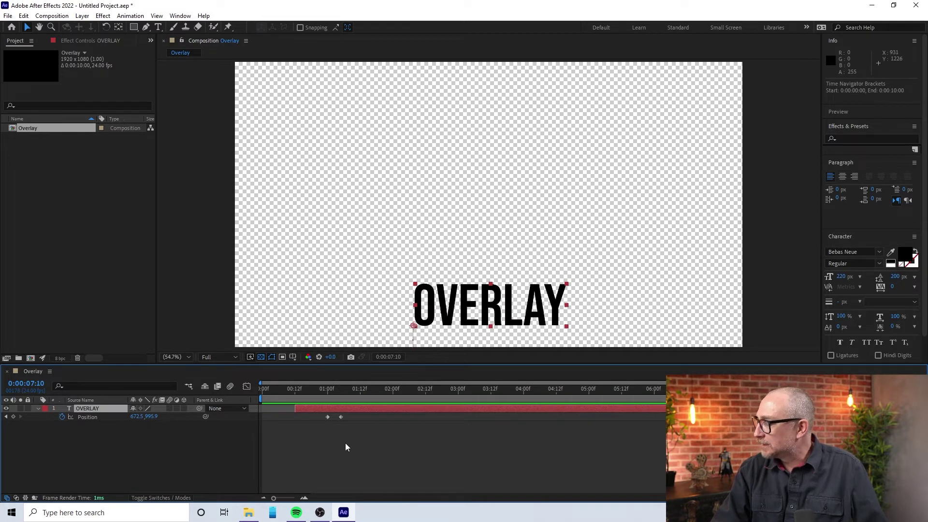
pyautogui.moveTo(360, 438); pyautogui.dragTo(315, 416)
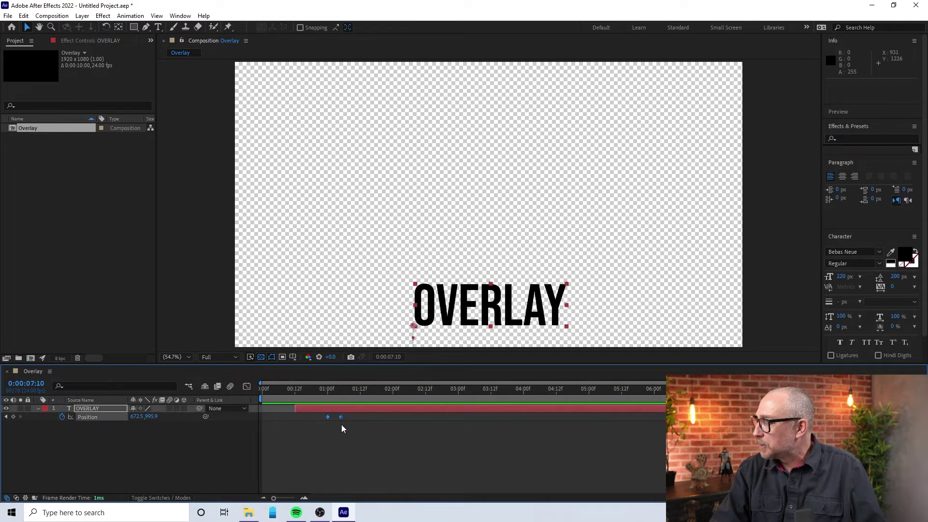
pyautogui.rightClick(328, 418)
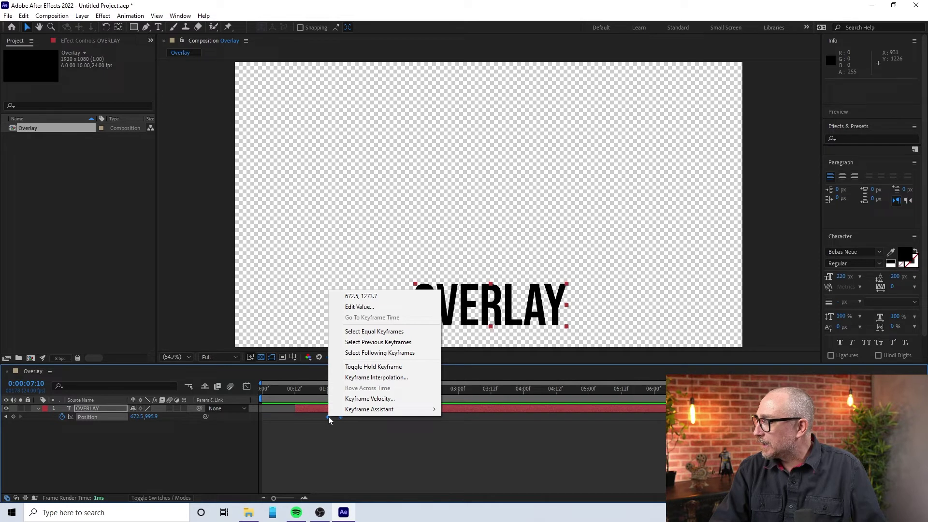
pyautogui.click(345, 441)
pyautogui.moveTo(372, 429); pyautogui.dragTo(328, 403)
pyautogui.moveTo(346, 439); pyautogui.dragTo(327, 421)
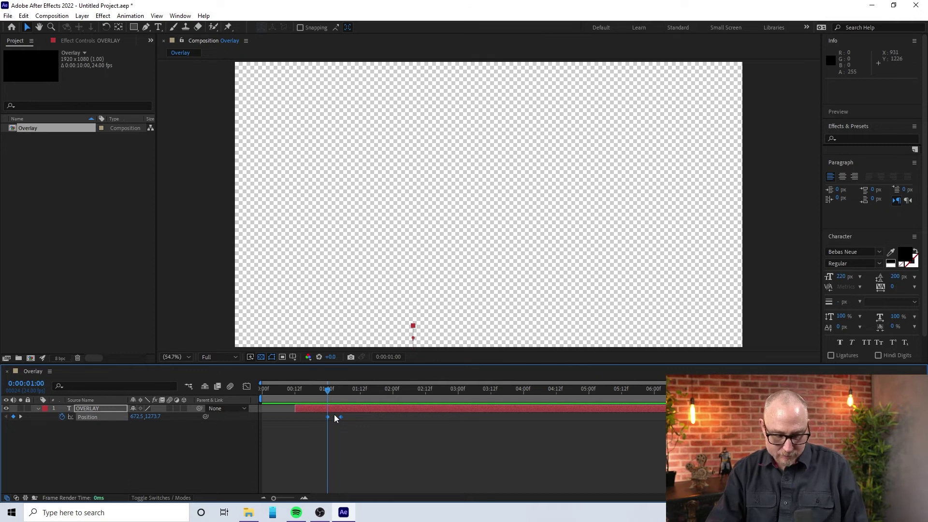
# Copy the slide-up keyframes and paste them at 4:16.
pyautogui.hotkey('ctrl', 'c')
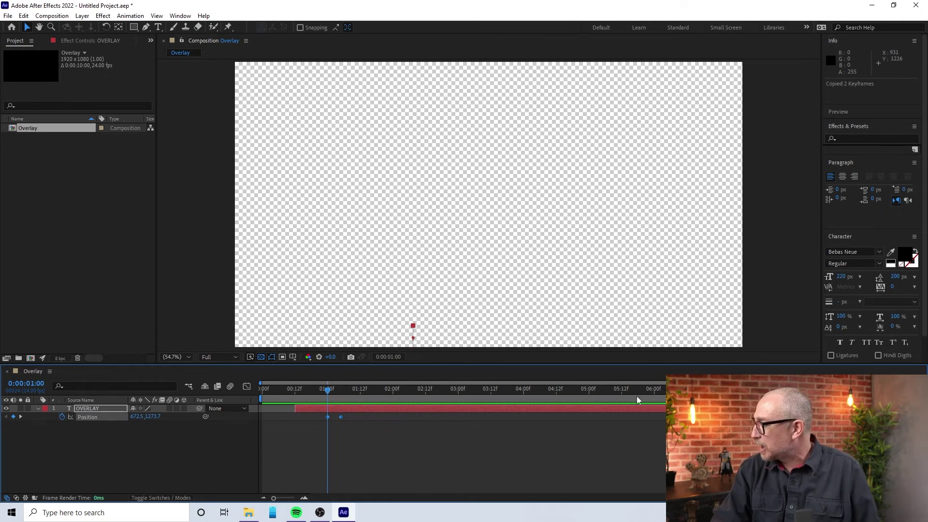
pyautogui.click(567, 390)
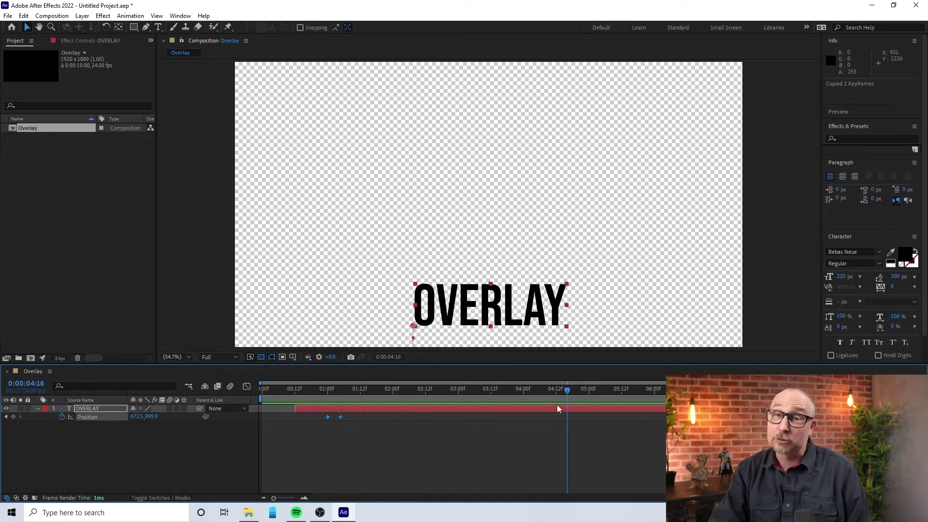
pyautogui.hotkey('ctrl', 'v')
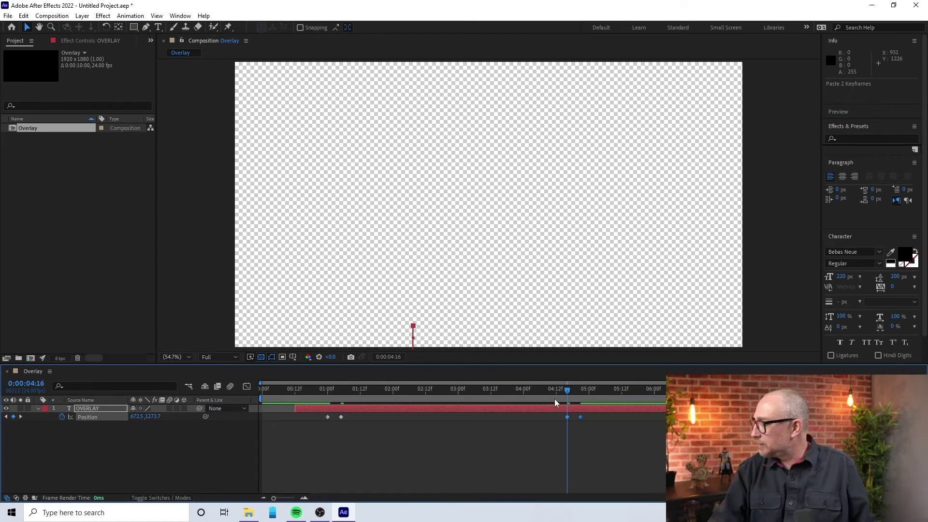
pyautogui.moveTo(567, 392); pyautogui.dragTo(546, 411)
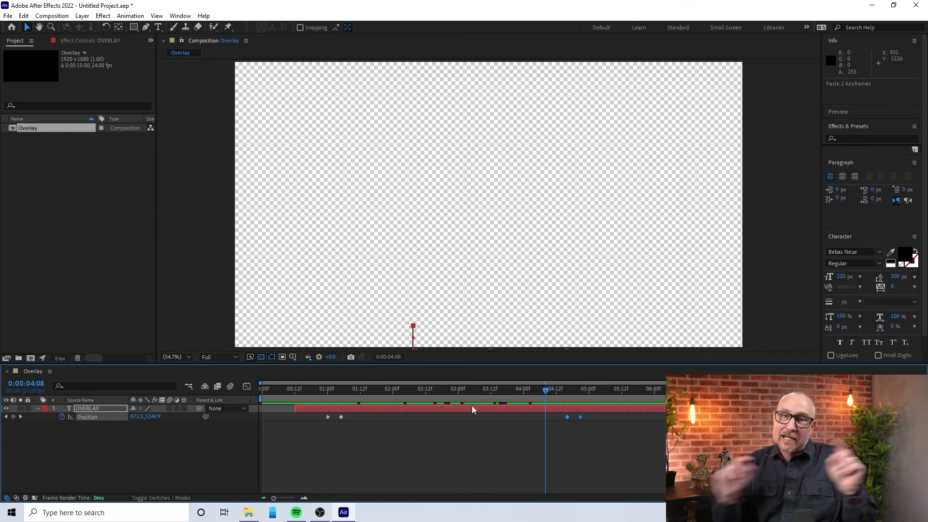
# Time-reverse the pasted keyframes at 4:16 and return the playhead to 0:19.
pyautogui.rightClick(567, 417)
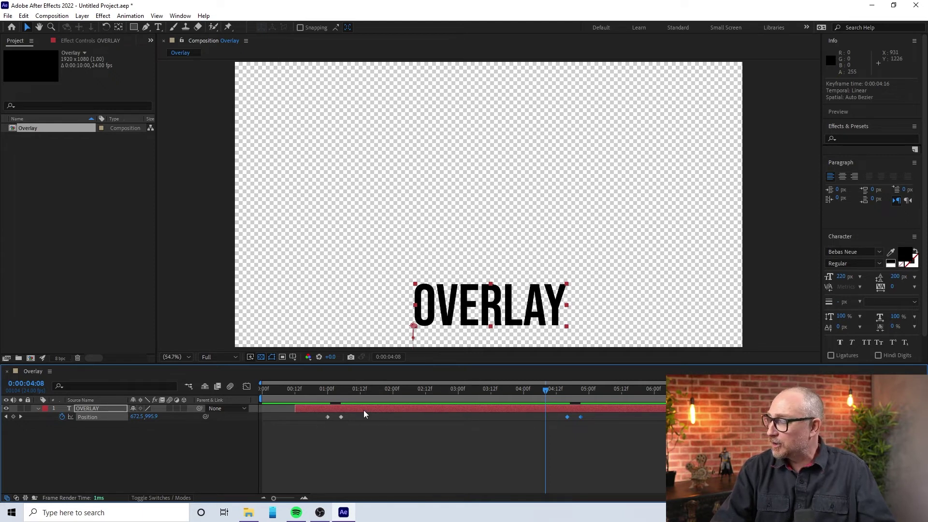
pyautogui.click(315, 389)
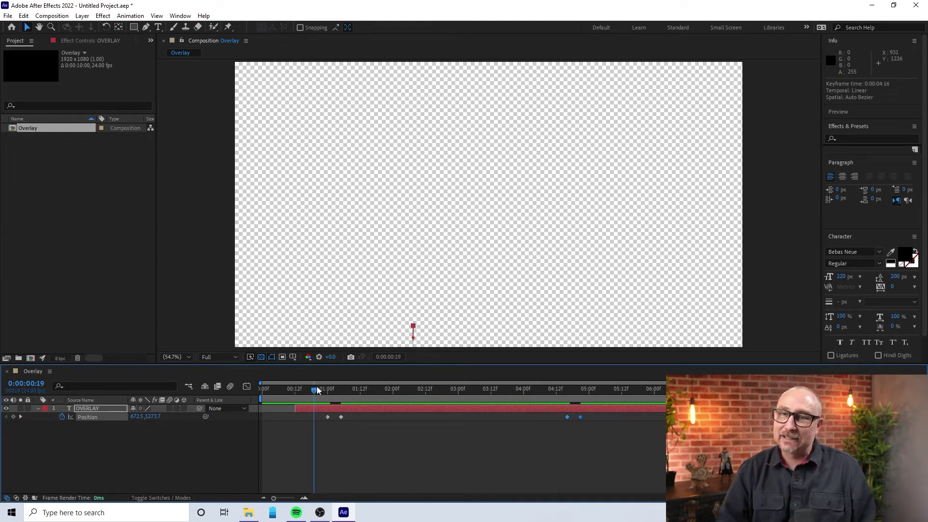
pyautogui.press('space')
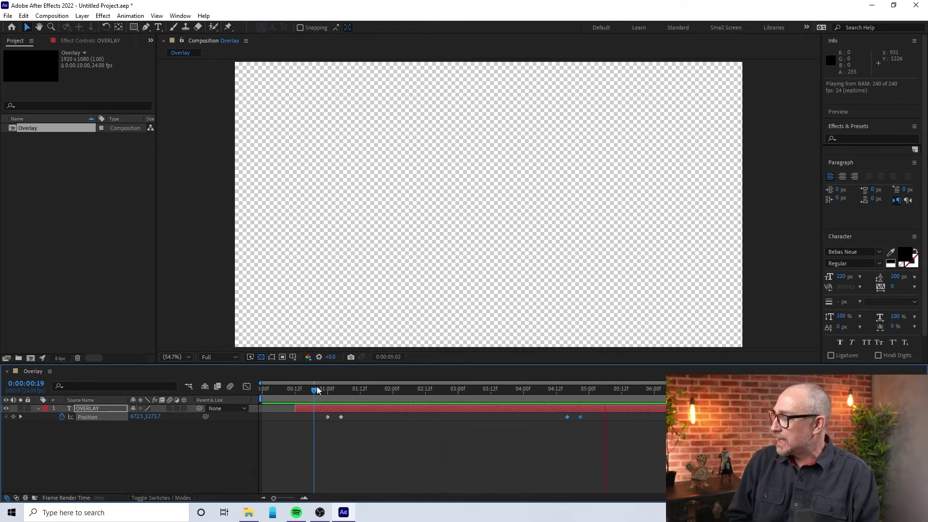
pyautogui.press('space')
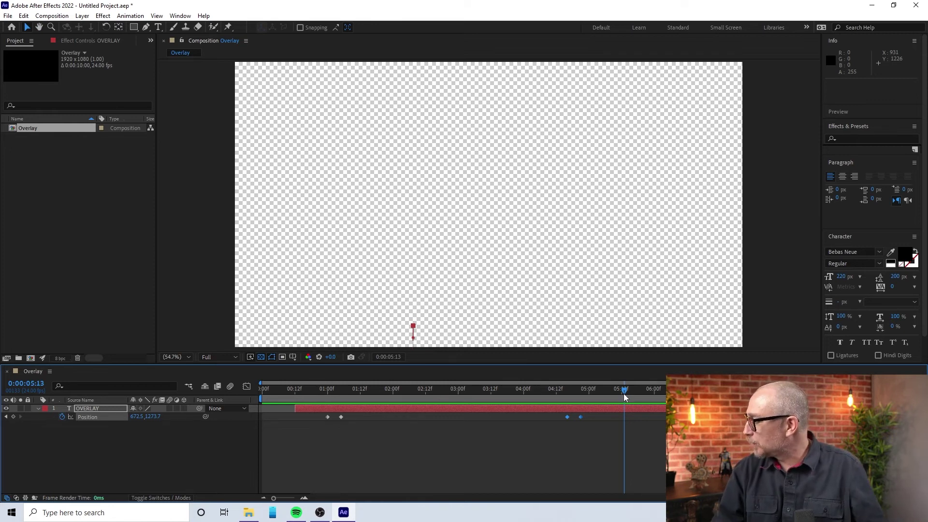
pyautogui.moveTo(625, 398); pyautogui.dragTo(478, 397)
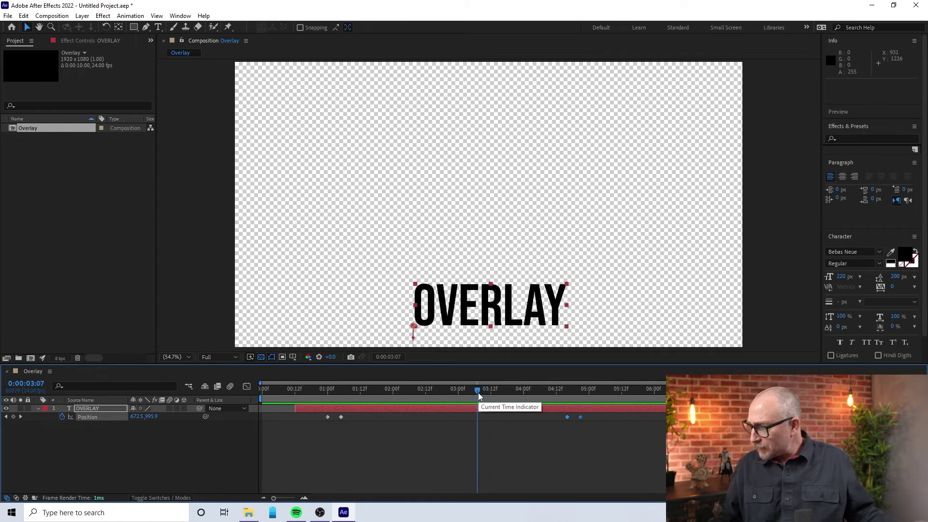
pyautogui.click(158, 27)
# Set the OVERLAY text fill colour to white FFFFFF in the Character panel.
pyautogui.doubleClick(463, 290)
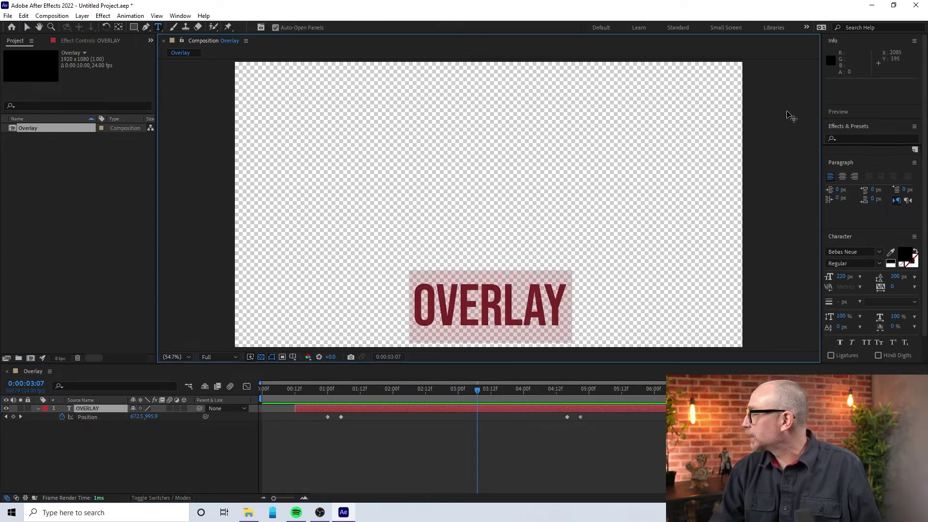
pyautogui.click(905, 255)
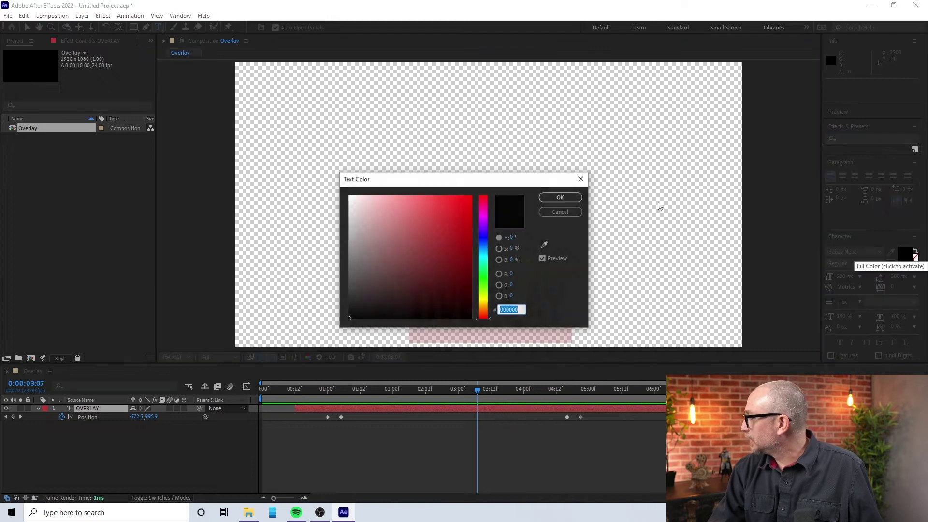
pyautogui.moveTo(402, 204); pyautogui.dragTo(290, 152)
pyautogui.click(556, 199)
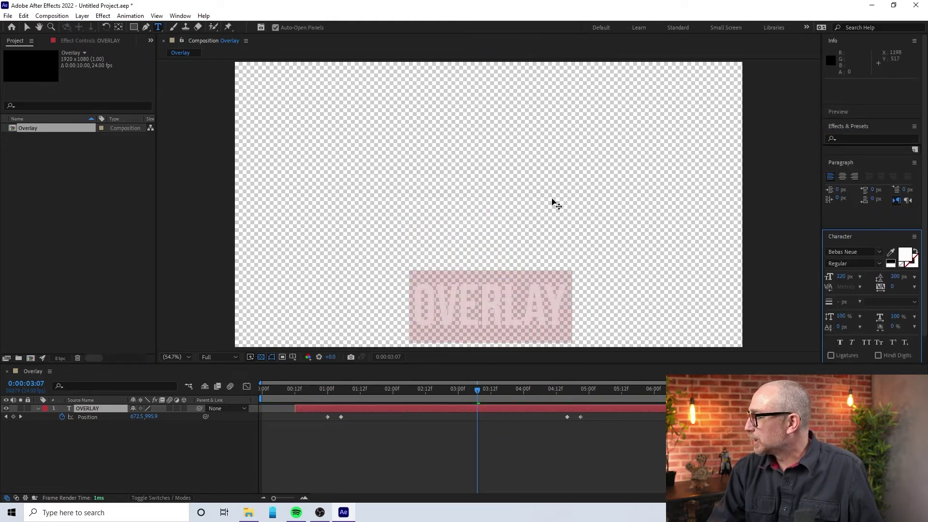
pyautogui.click(449, 421)
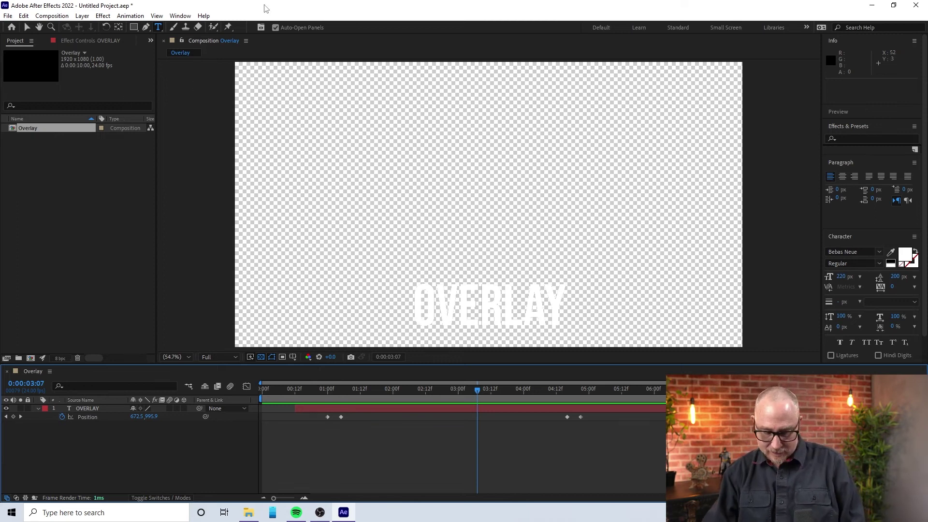
# Save the project as Overlay.aep on the Desktop, then close After Effects.
pyautogui.hotkey('ctrl', 's')
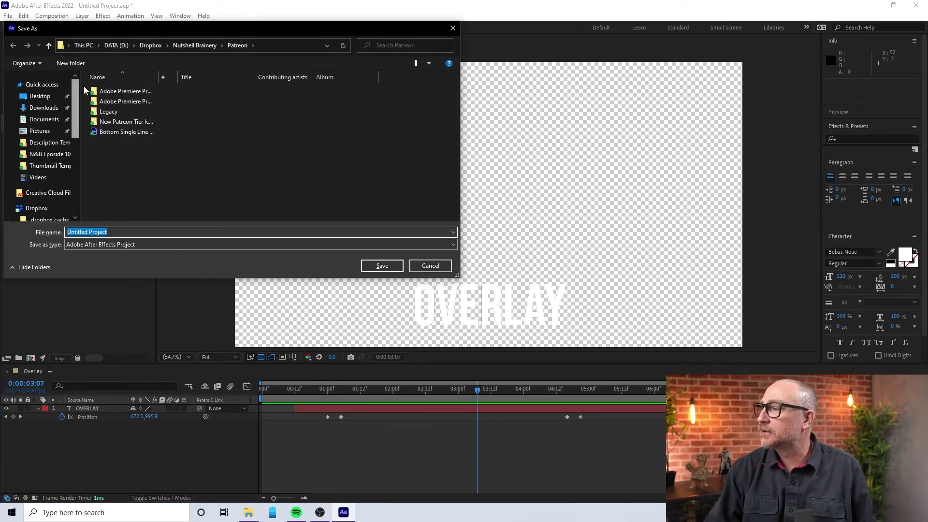
pyautogui.click(41, 97)
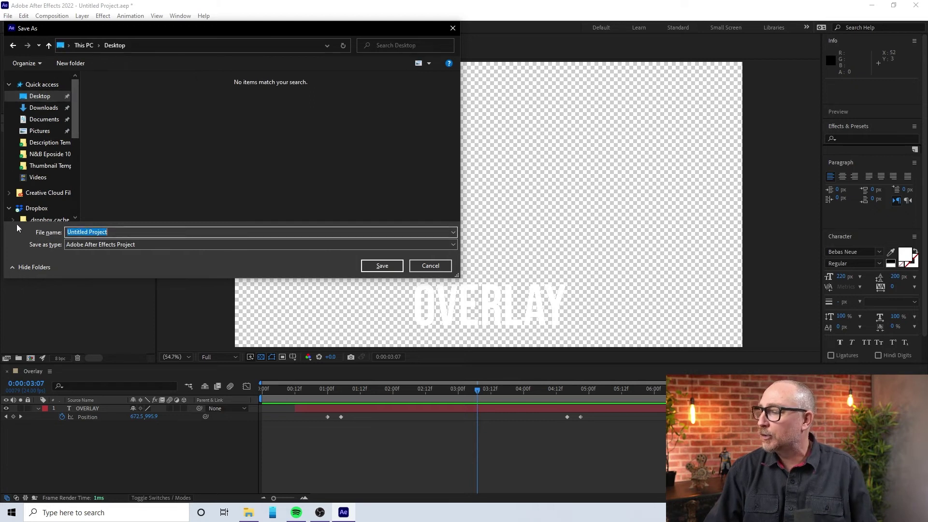
pyautogui.write('Overlay')
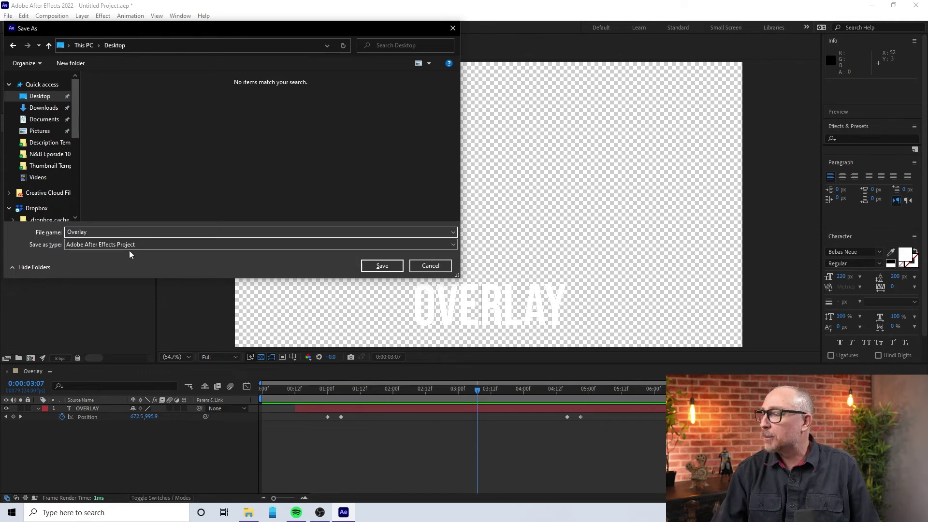
pyautogui.click(382, 266)
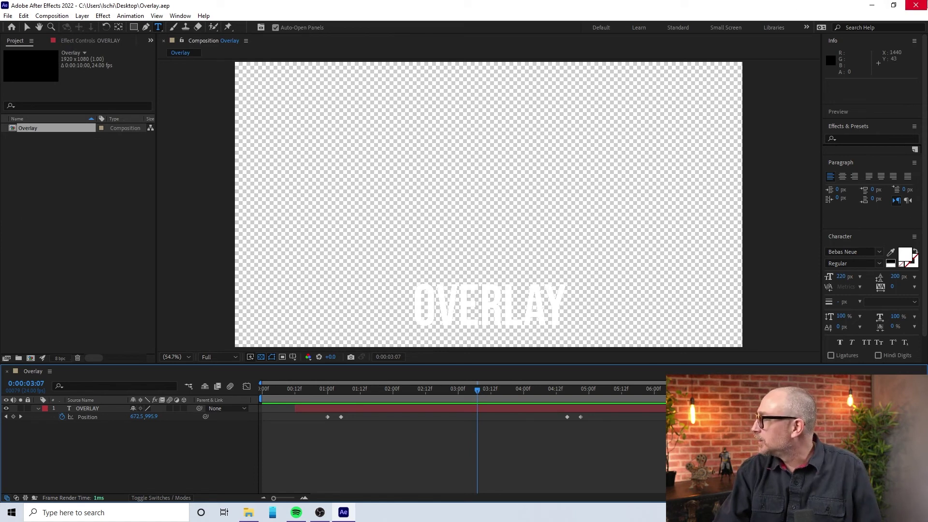
pyautogui.click(916, 5)
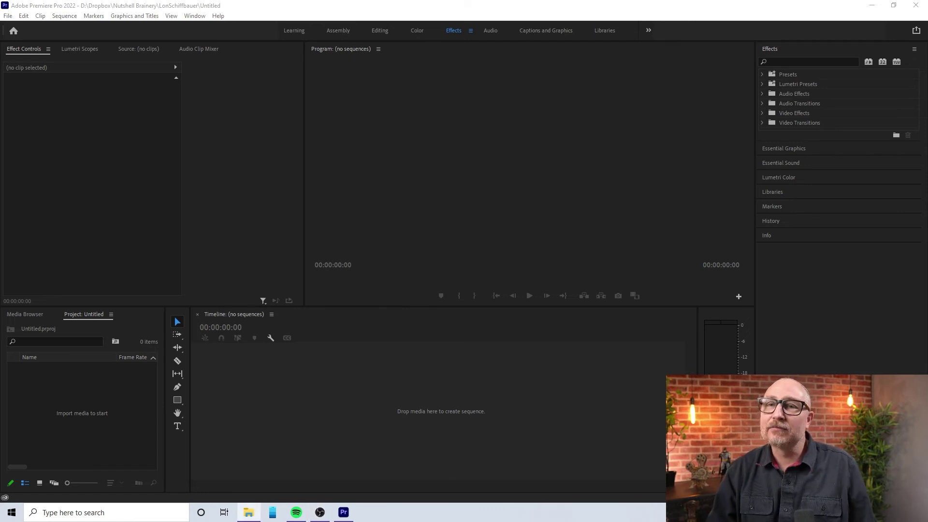
# Import the talking-head video and drop it on the Timeline to create the 'Comfortable in front of camera' sequence.
pyautogui.moveTo(68, 386); pyautogui.dragTo(100, 419)
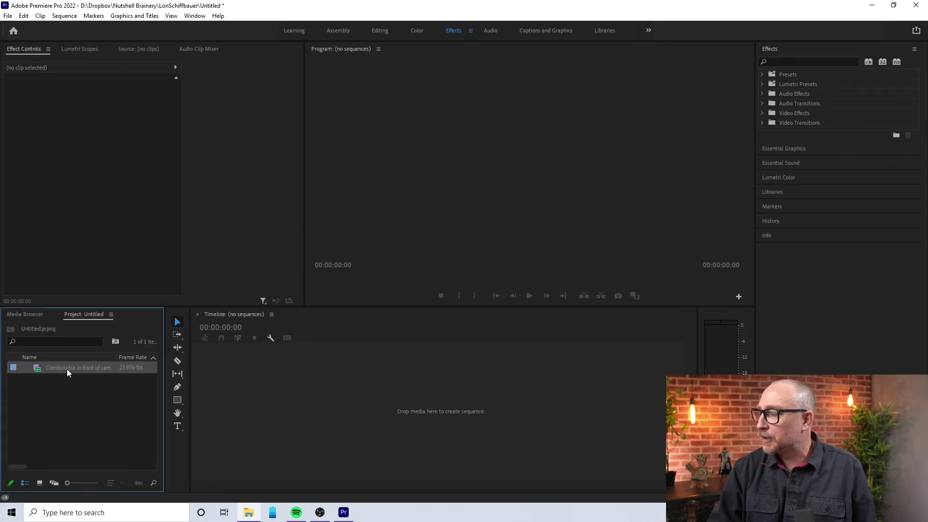
pyautogui.moveTo(67, 369); pyautogui.dragTo(270, 409)
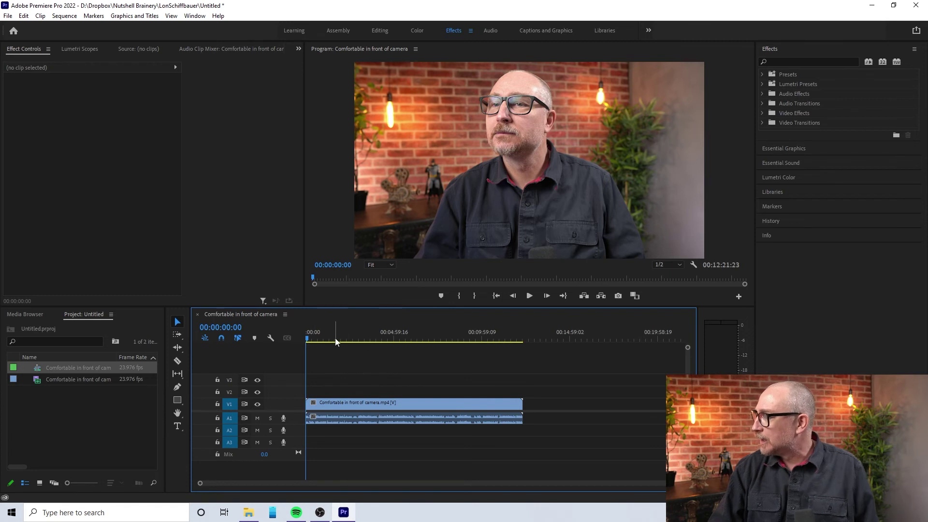
pyautogui.moveTo(334, 338); pyautogui.dragTo(391, 352)
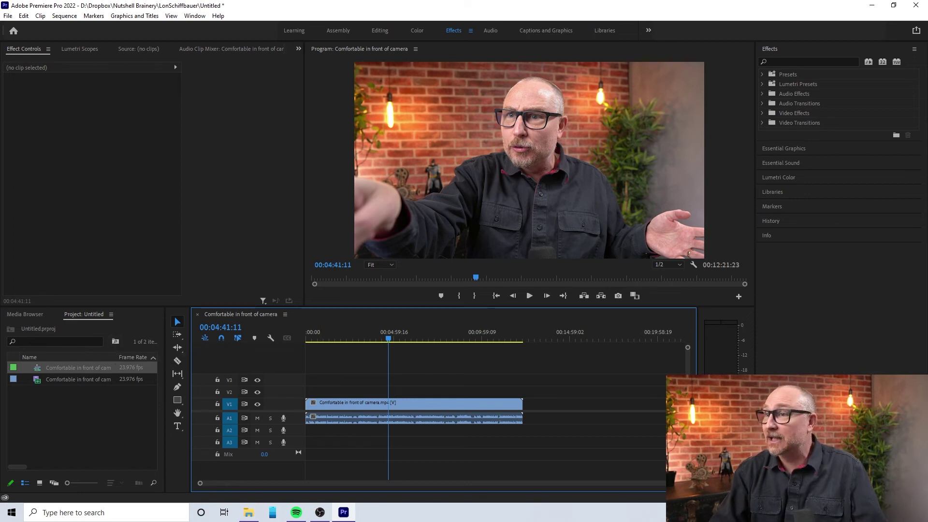
# Import Overlay.aep, choosing the Overlay composition in the Import After Effects Composition dialog.
pyautogui.moveTo(74, 325); pyautogui.dragTo(77, 419)
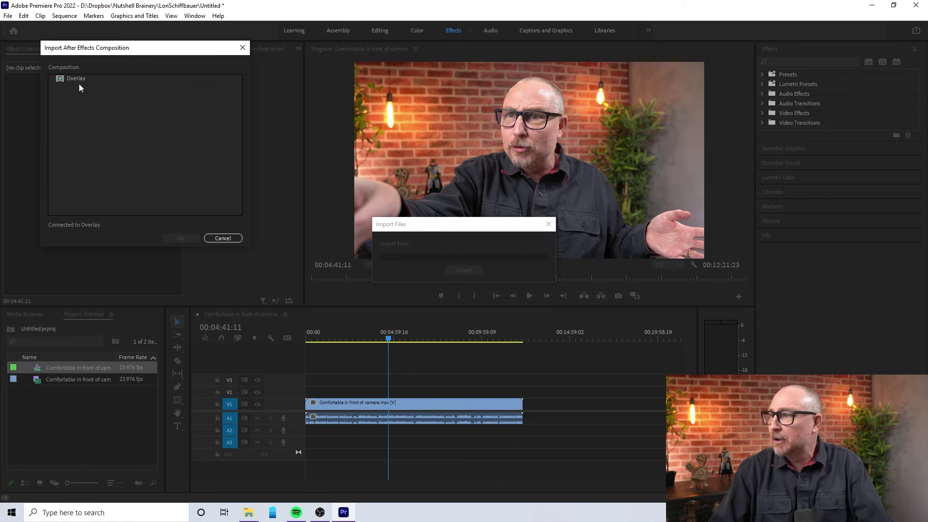
pyautogui.click(81, 80)
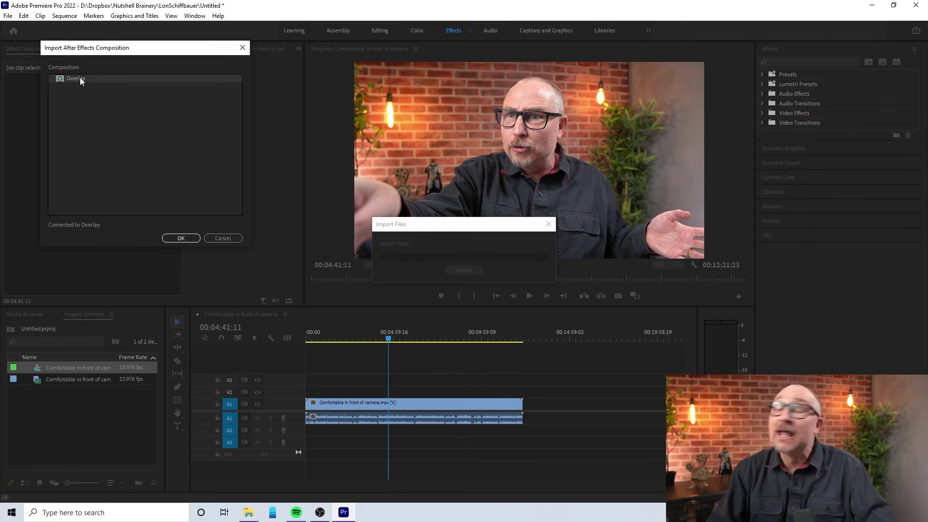
pyautogui.click(181, 238)
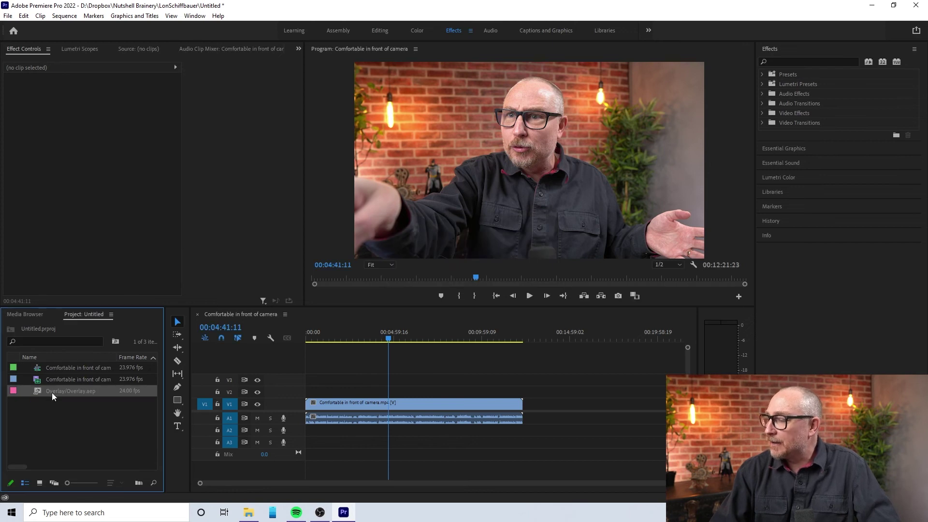
# Place the Overlay comp on V2 above the footage just before 3:30 and zoom in on it.
pyautogui.moveTo(53, 391); pyautogui.dragTo(368, 393)
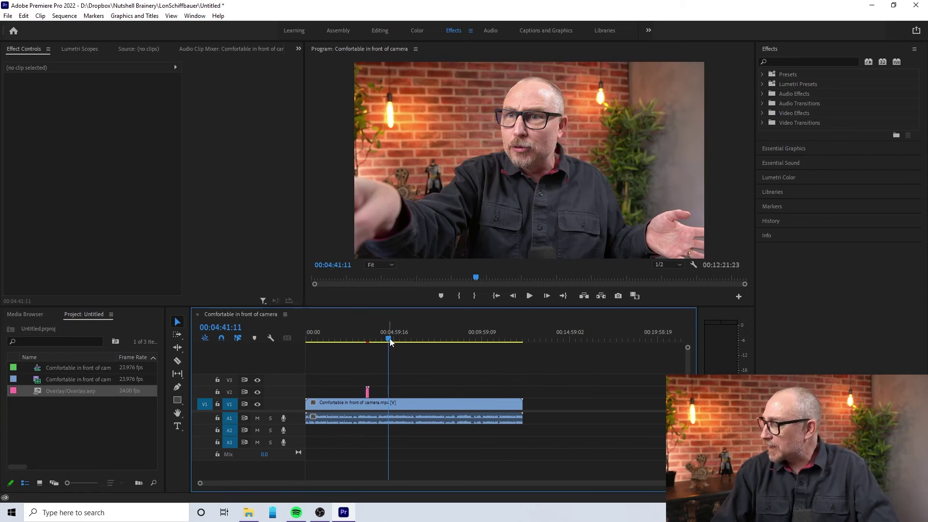
pyautogui.scroll(5, 361, 407)
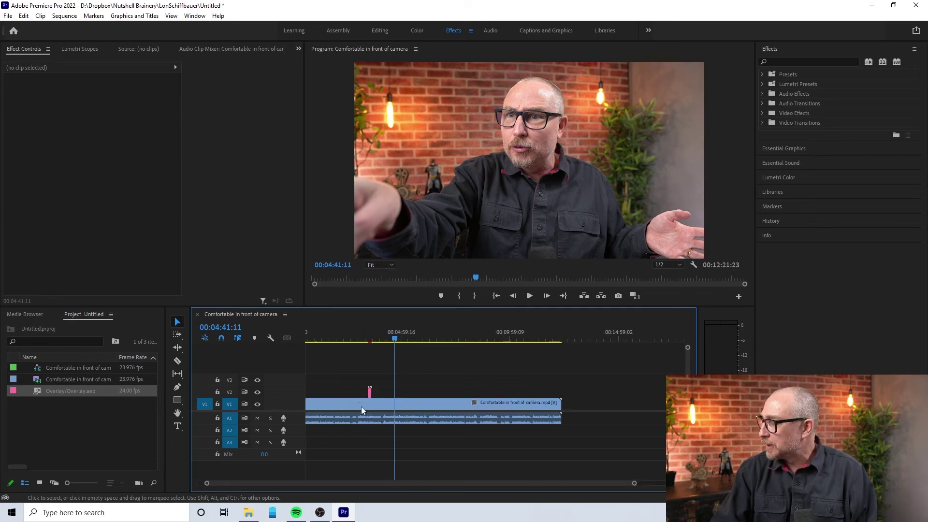
pyautogui.scroll(3, 367, 404)
pyautogui.click(387, 340)
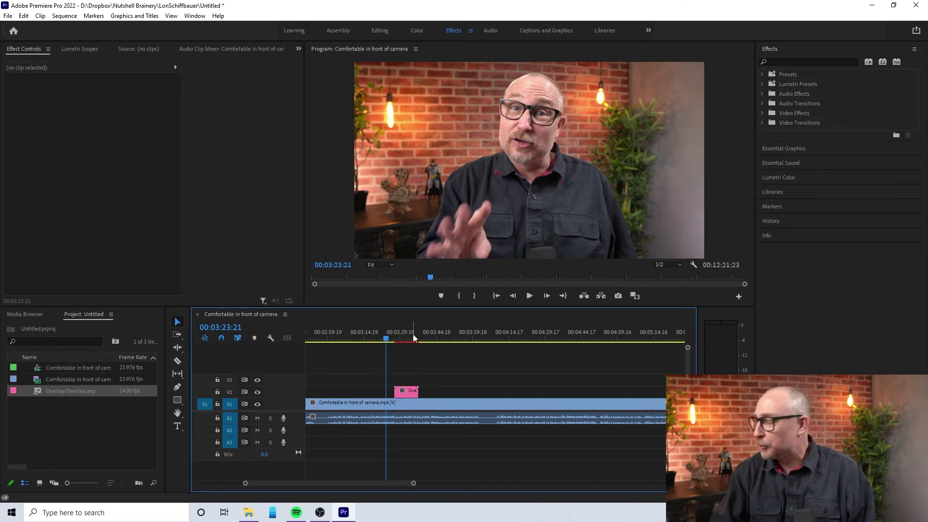
# Play the footage from just before the overlay clip to preview the OVERLAY animation.
pyautogui.moveTo(385, 342); pyautogui.dragTo(382, 343)
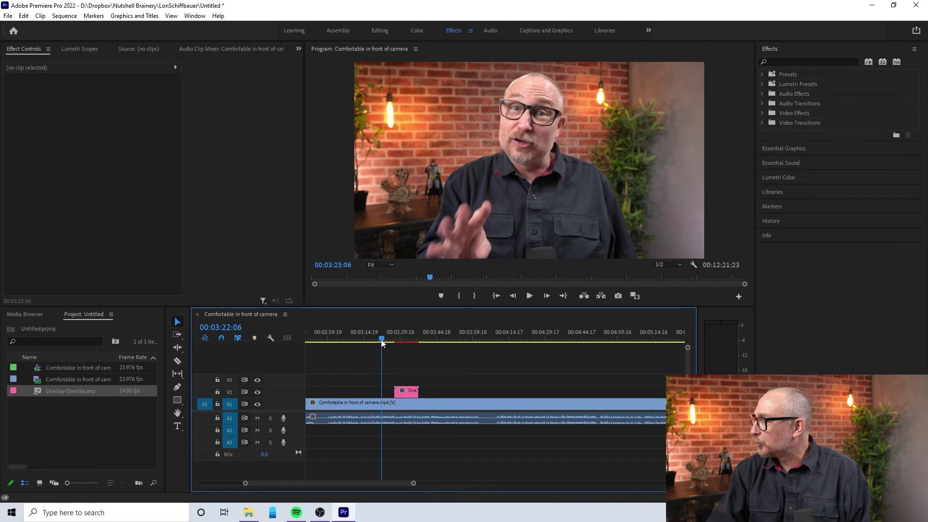
pyautogui.press('space')
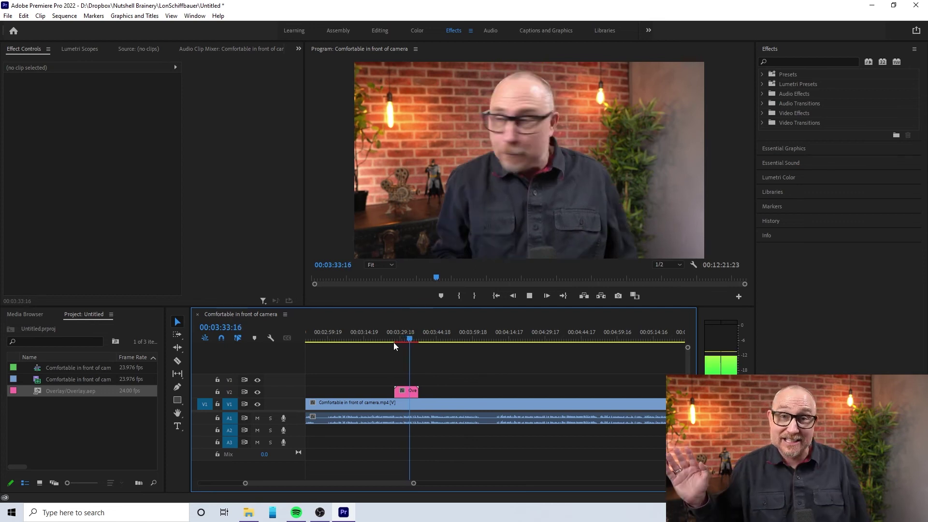
pyautogui.press('space')
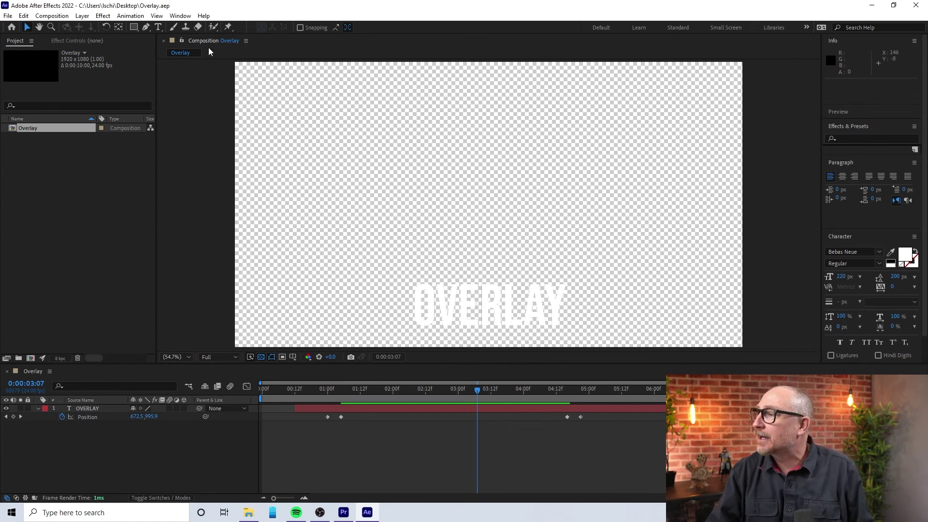
# Replace the overlay title text with LON'S OVERLAY.
pyautogui.click(157, 27)
pyautogui.doubleClick(438, 299)
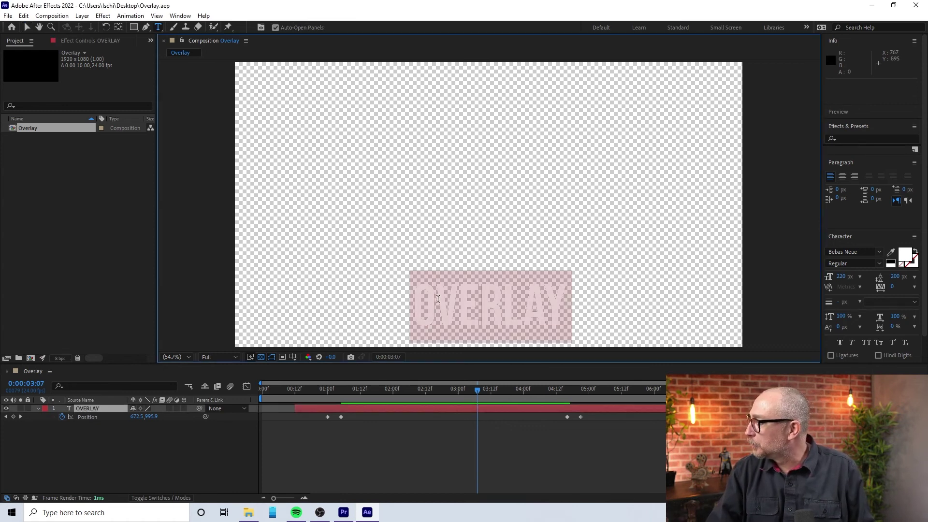
pyautogui.write('LON')
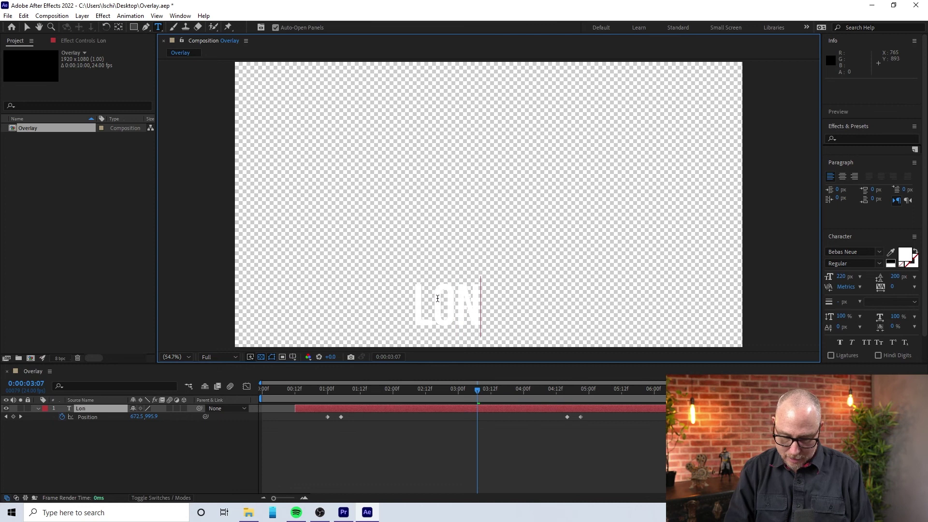
pyautogui.write("'s Ober")
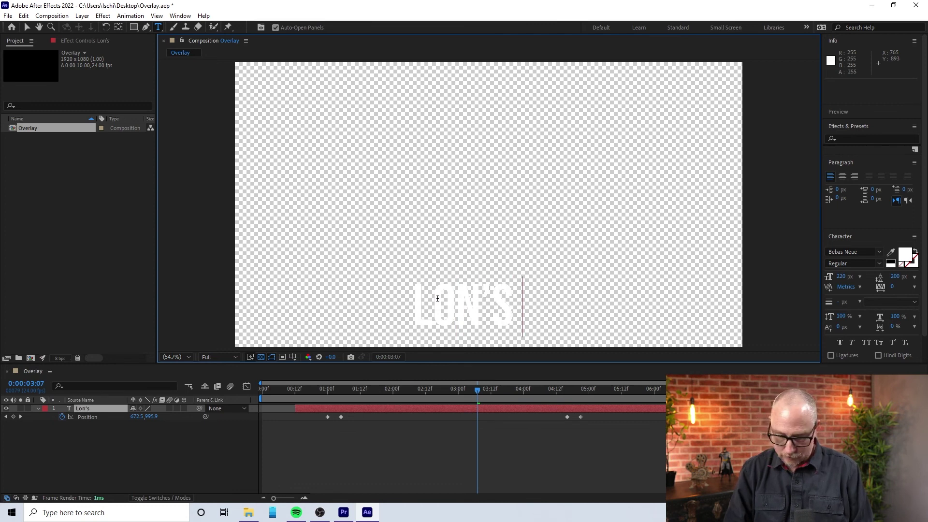
pyautogui.press('BackSpace')
pyautogui.press('BackSpace')
pyautogui.press('BackSpace')
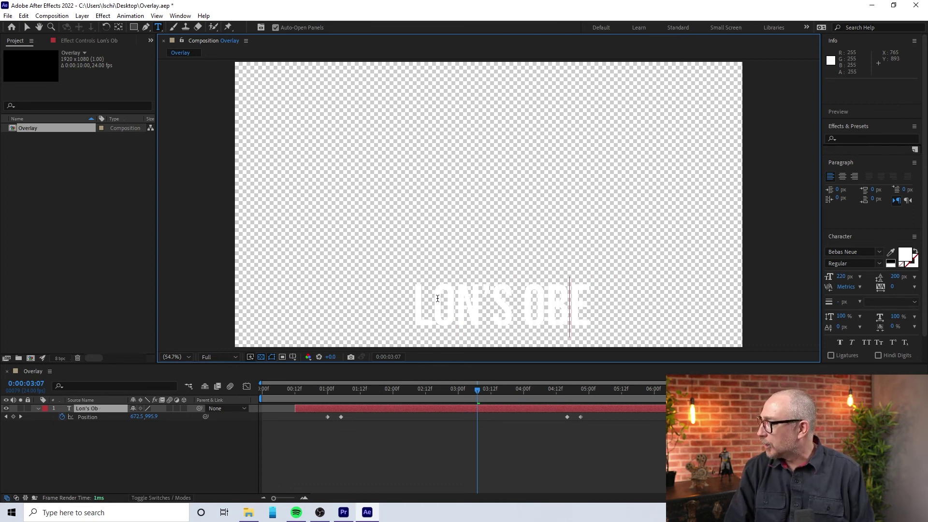
pyautogui.write('verlay')
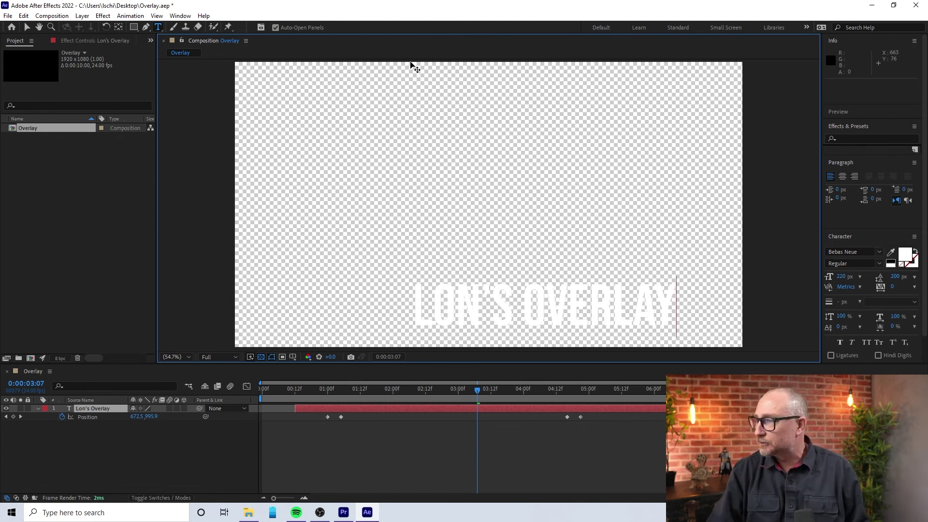
# Commit the new title, save the After Effects project, and return to Premiere Pro.
pyautogui.press('Escape')
pyautogui.hotkey('ctrl', 's')
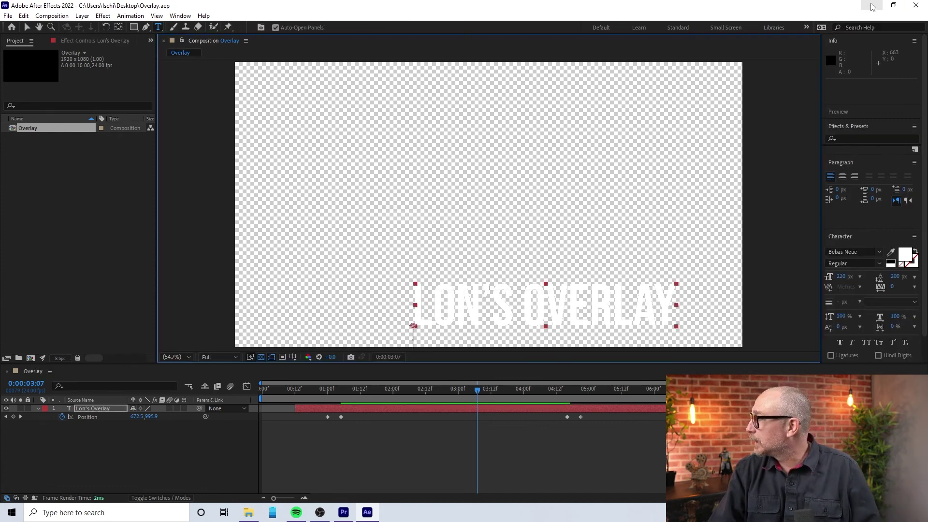
pyautogui.click(873, 6)
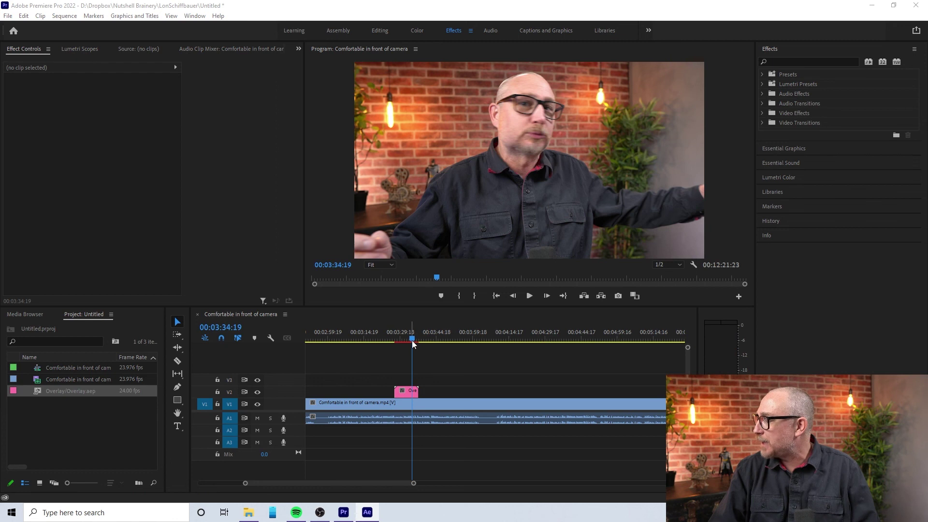
pyautogui.moveTo(412, 340); pyautogui.dragTo(400, 340)
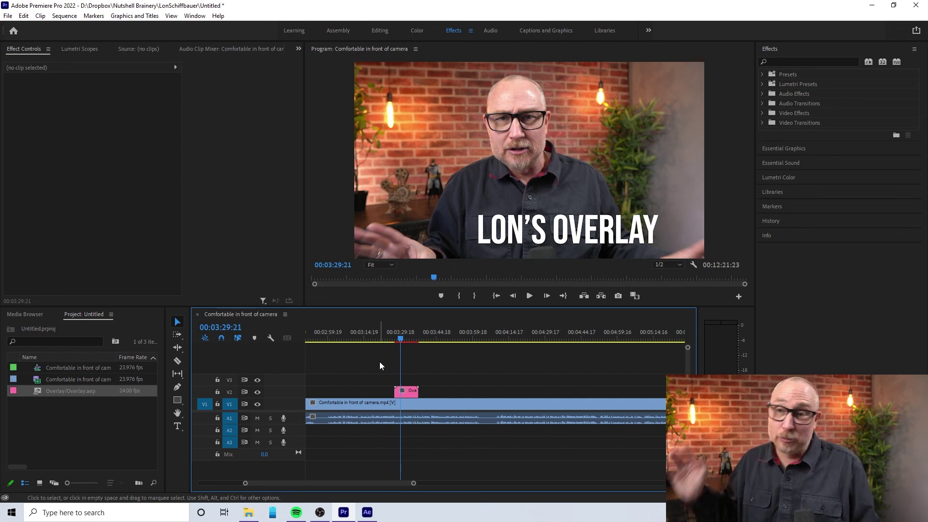
pyautogui.click(391, 340)
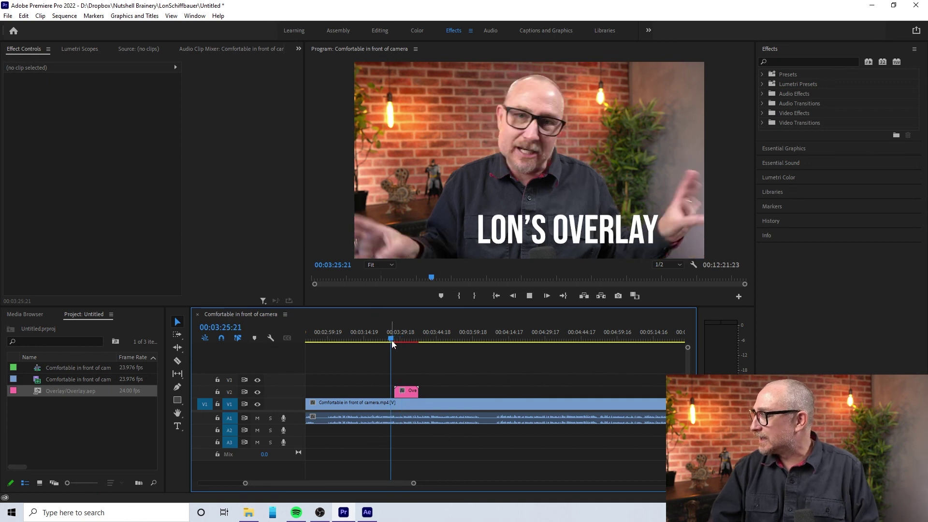
pyautogui.press('space')
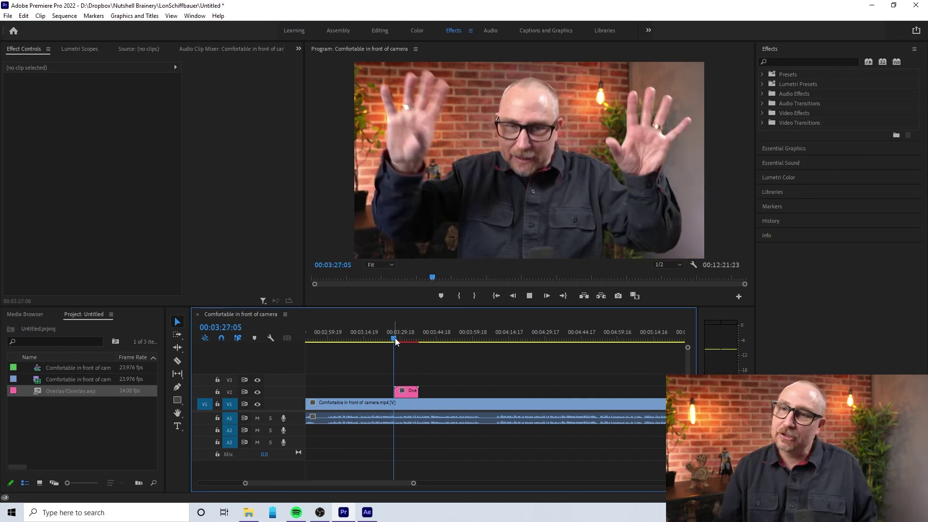